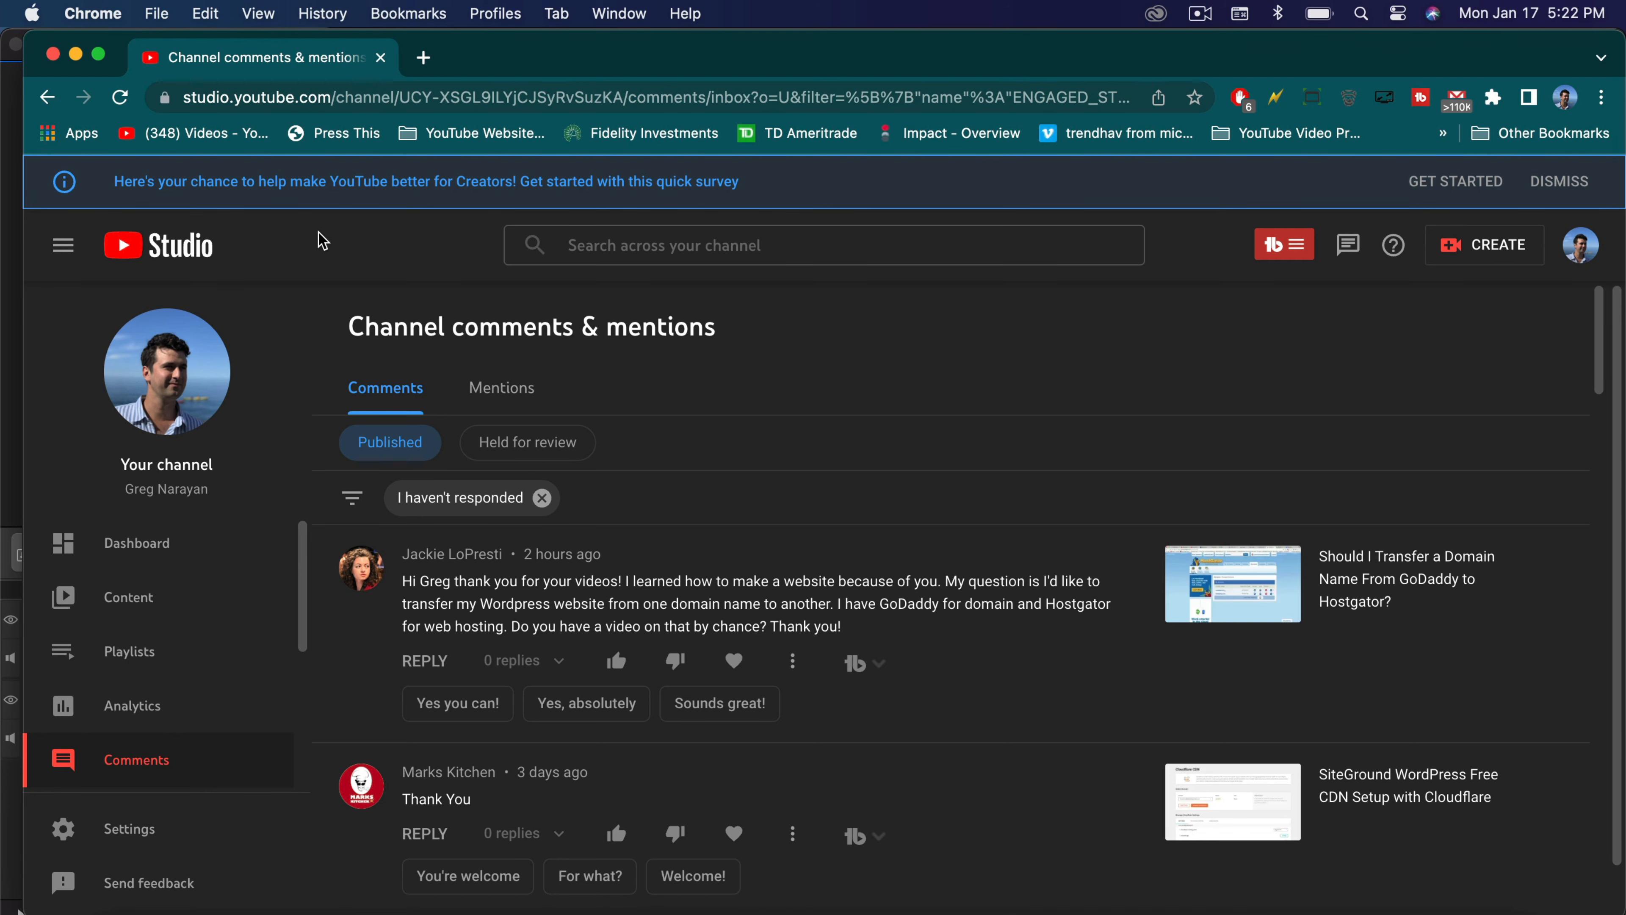
Step: Open cPanel for honestcollege.com in a new browser tab, find the addon feature and go to the Addon Domains page
click(422, 58)
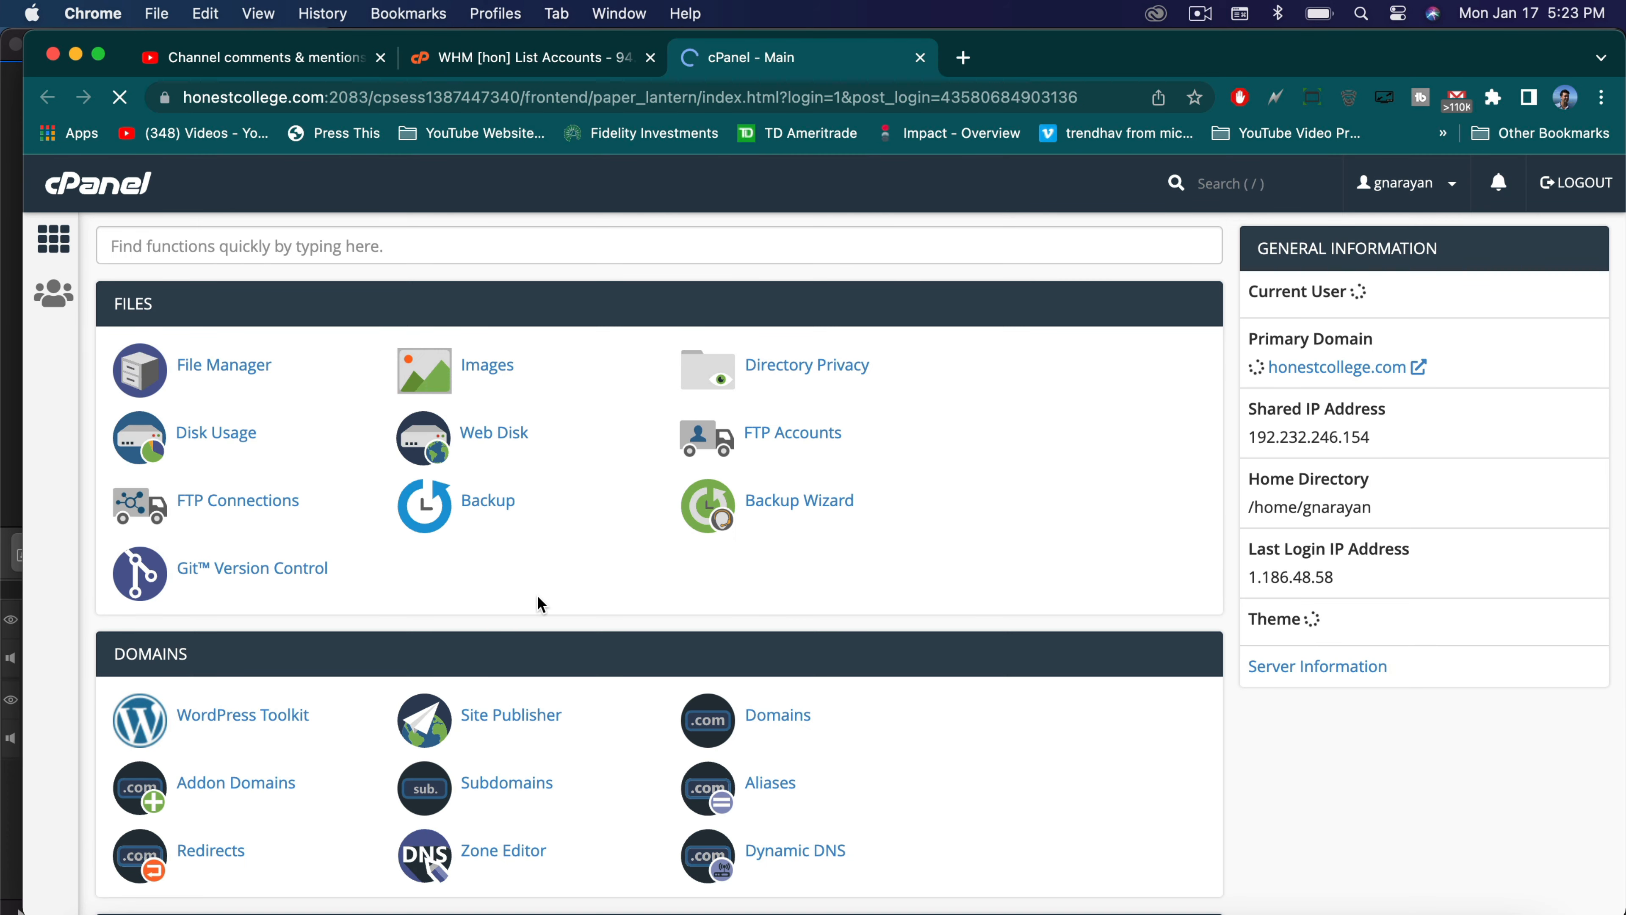
scroll(538, 602, down, 6)
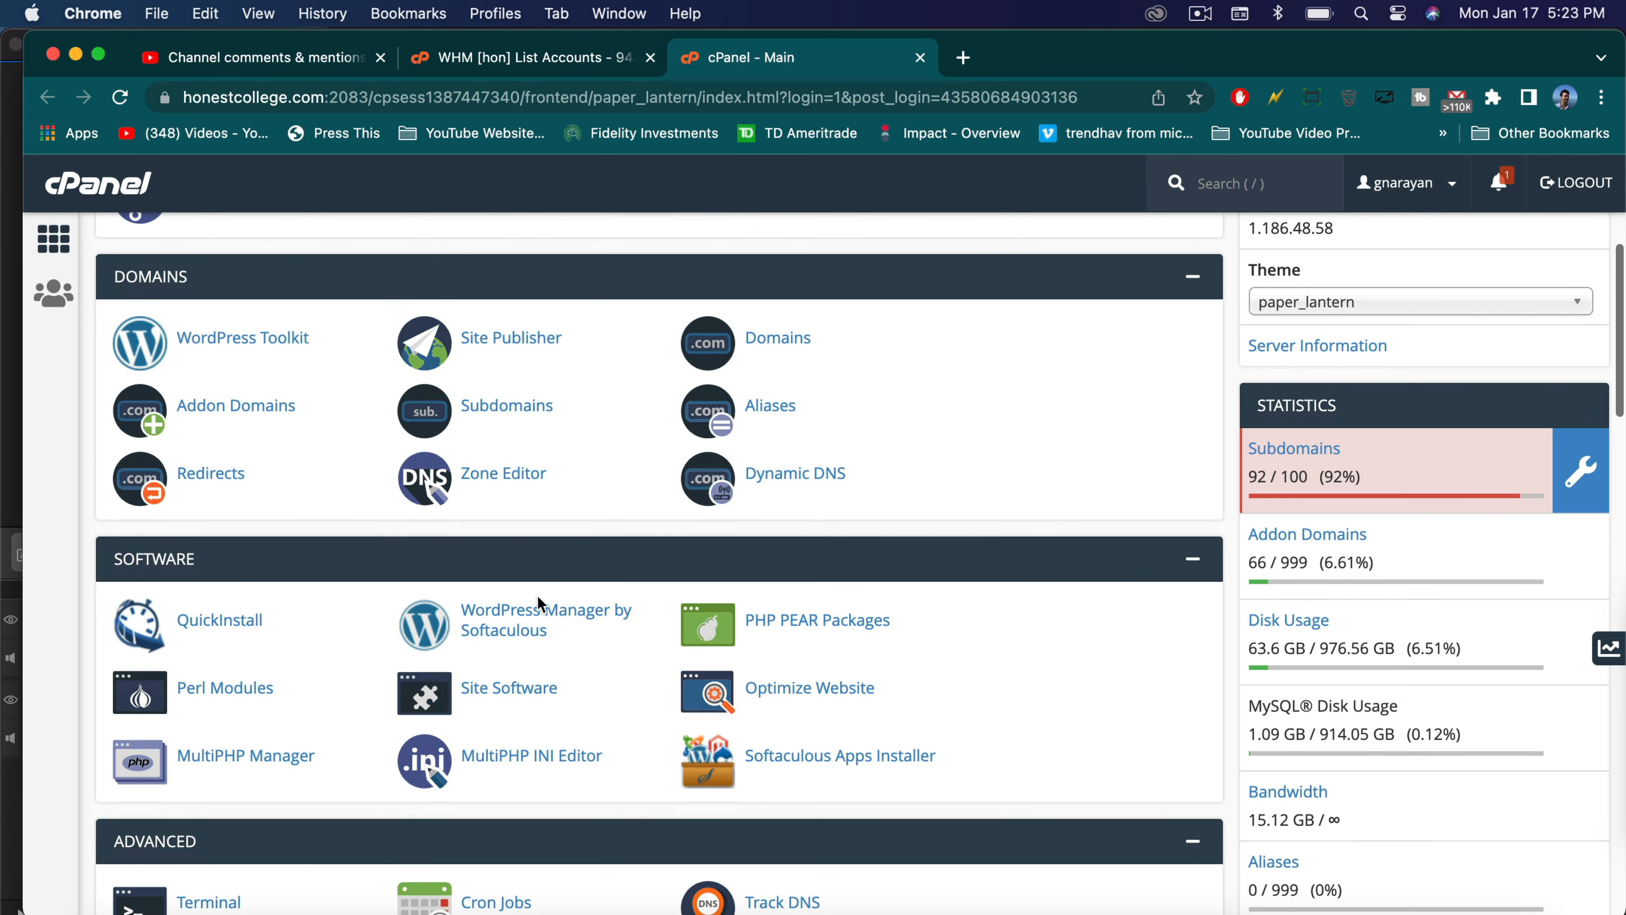
scroll(538, 599, up, 8)
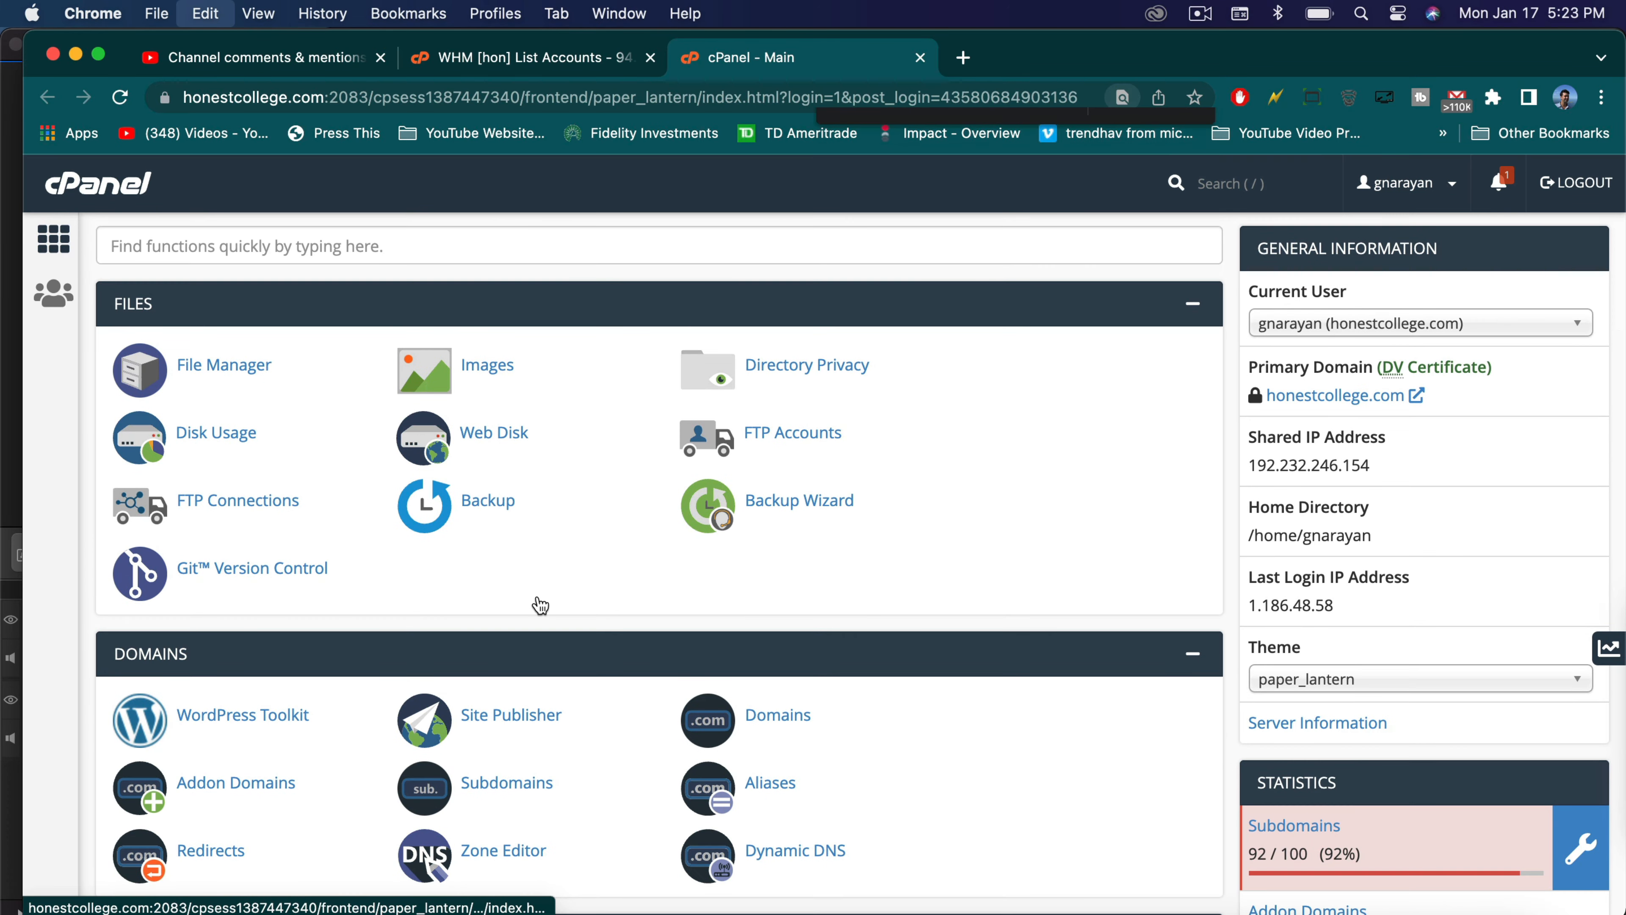
text(addon)
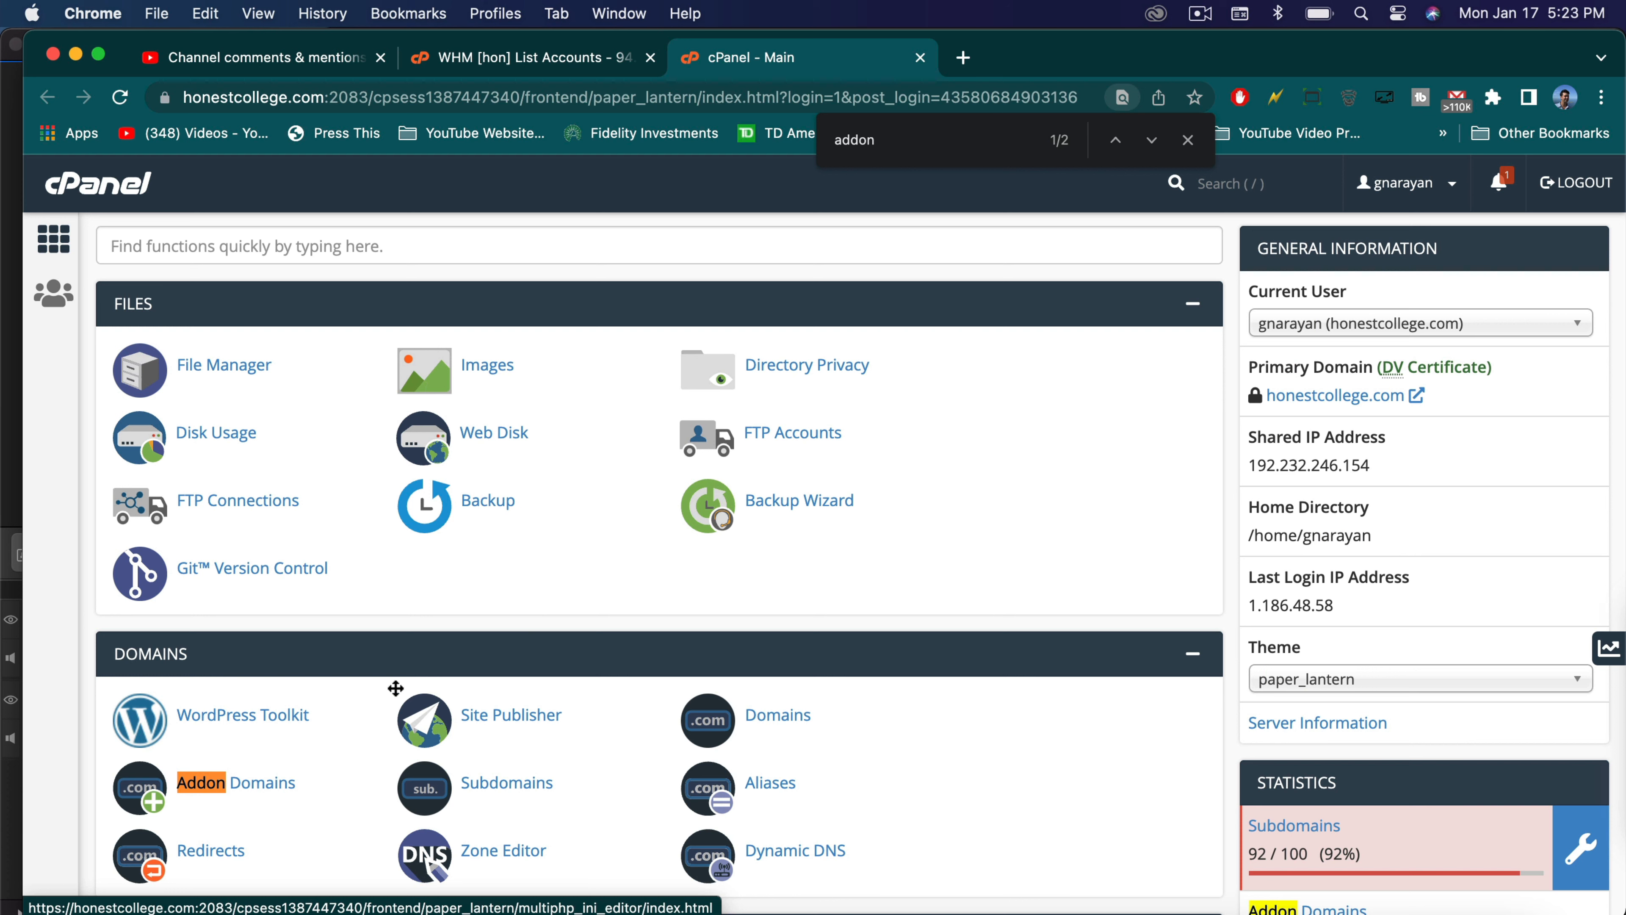
click(254, 789)
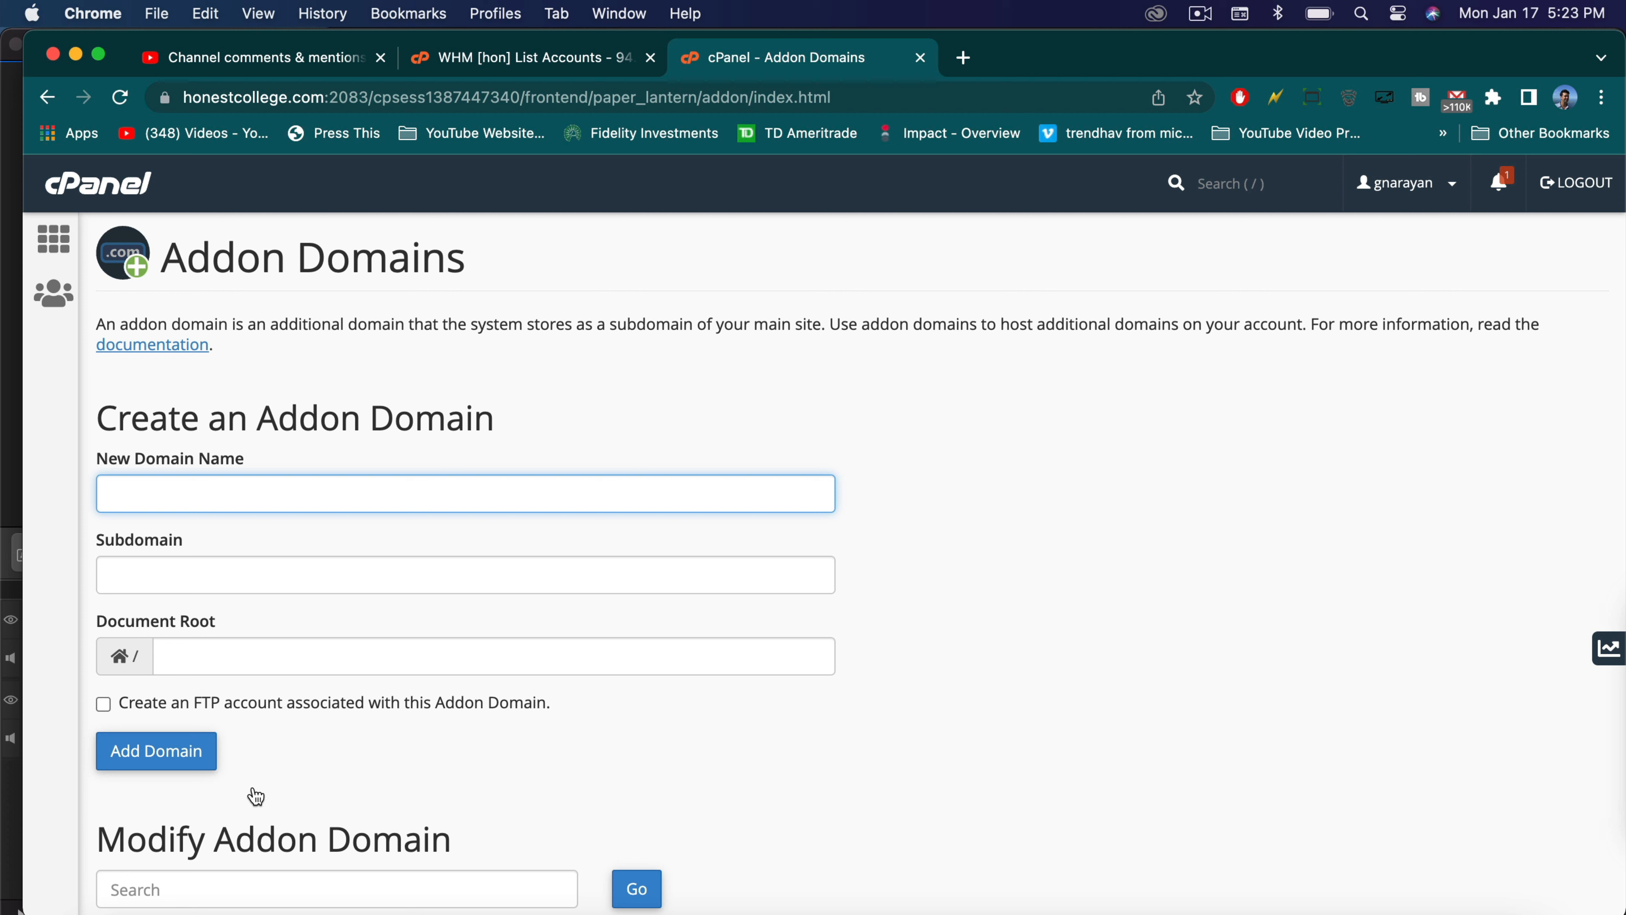
Step: Fill in the addon domain creation form with newsitewhereidliketomovethingsto.com as the new domain name
text(newsitewhereidliketomovethingsto.com)
click(903, 613)
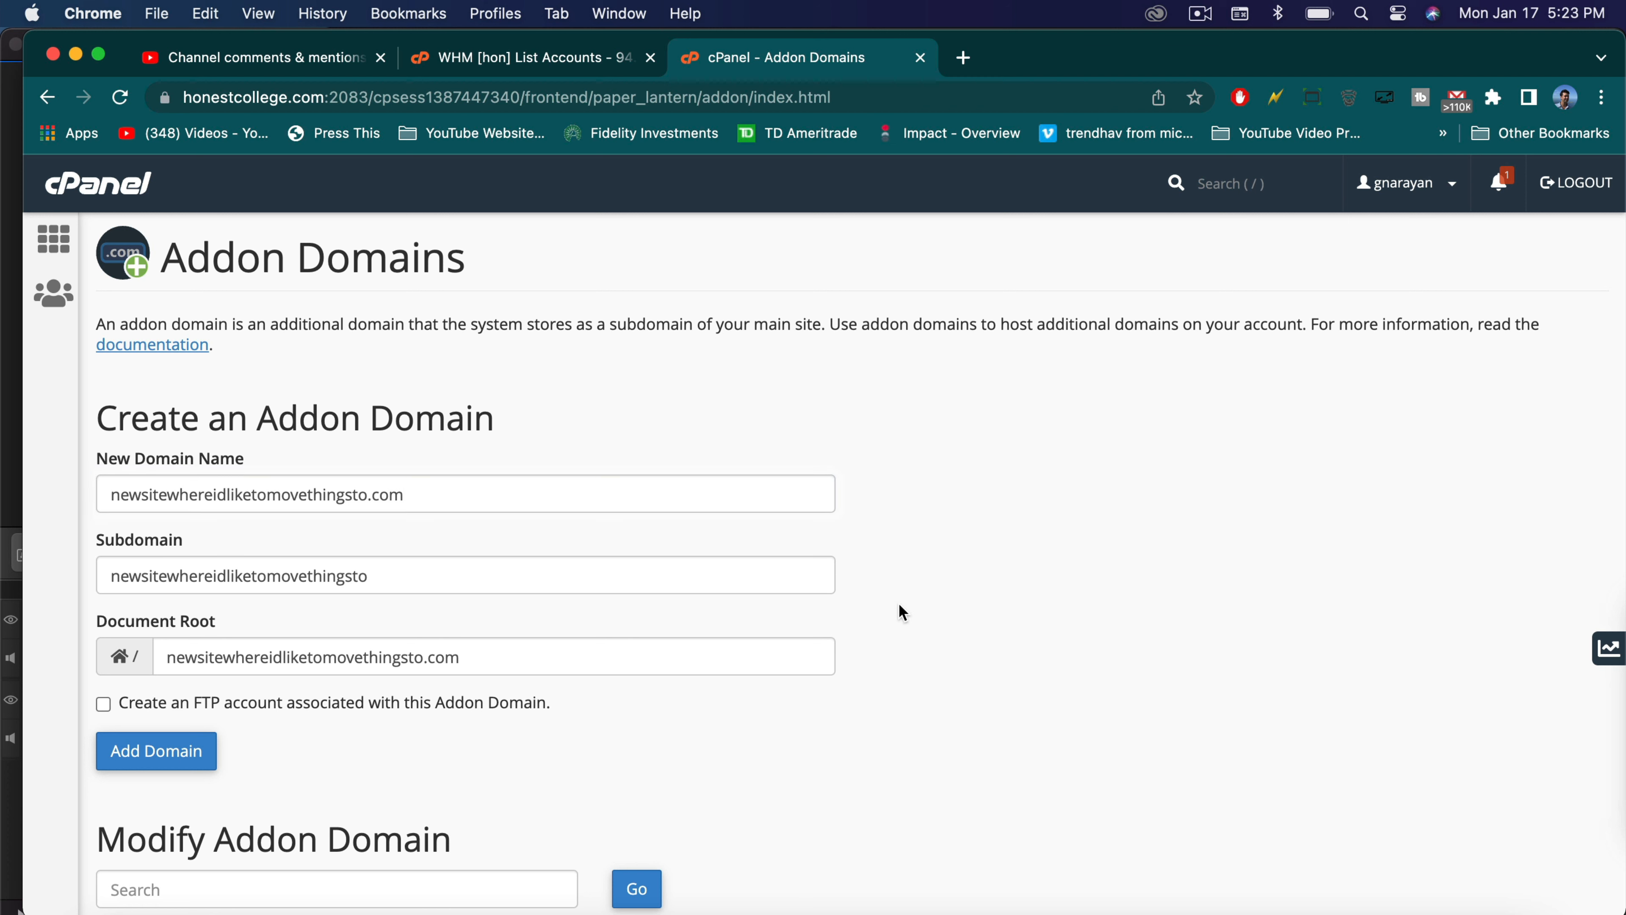
click(194, 752)
scroll(874, 516, down, 5)
scroll(874, 516, up, 5)
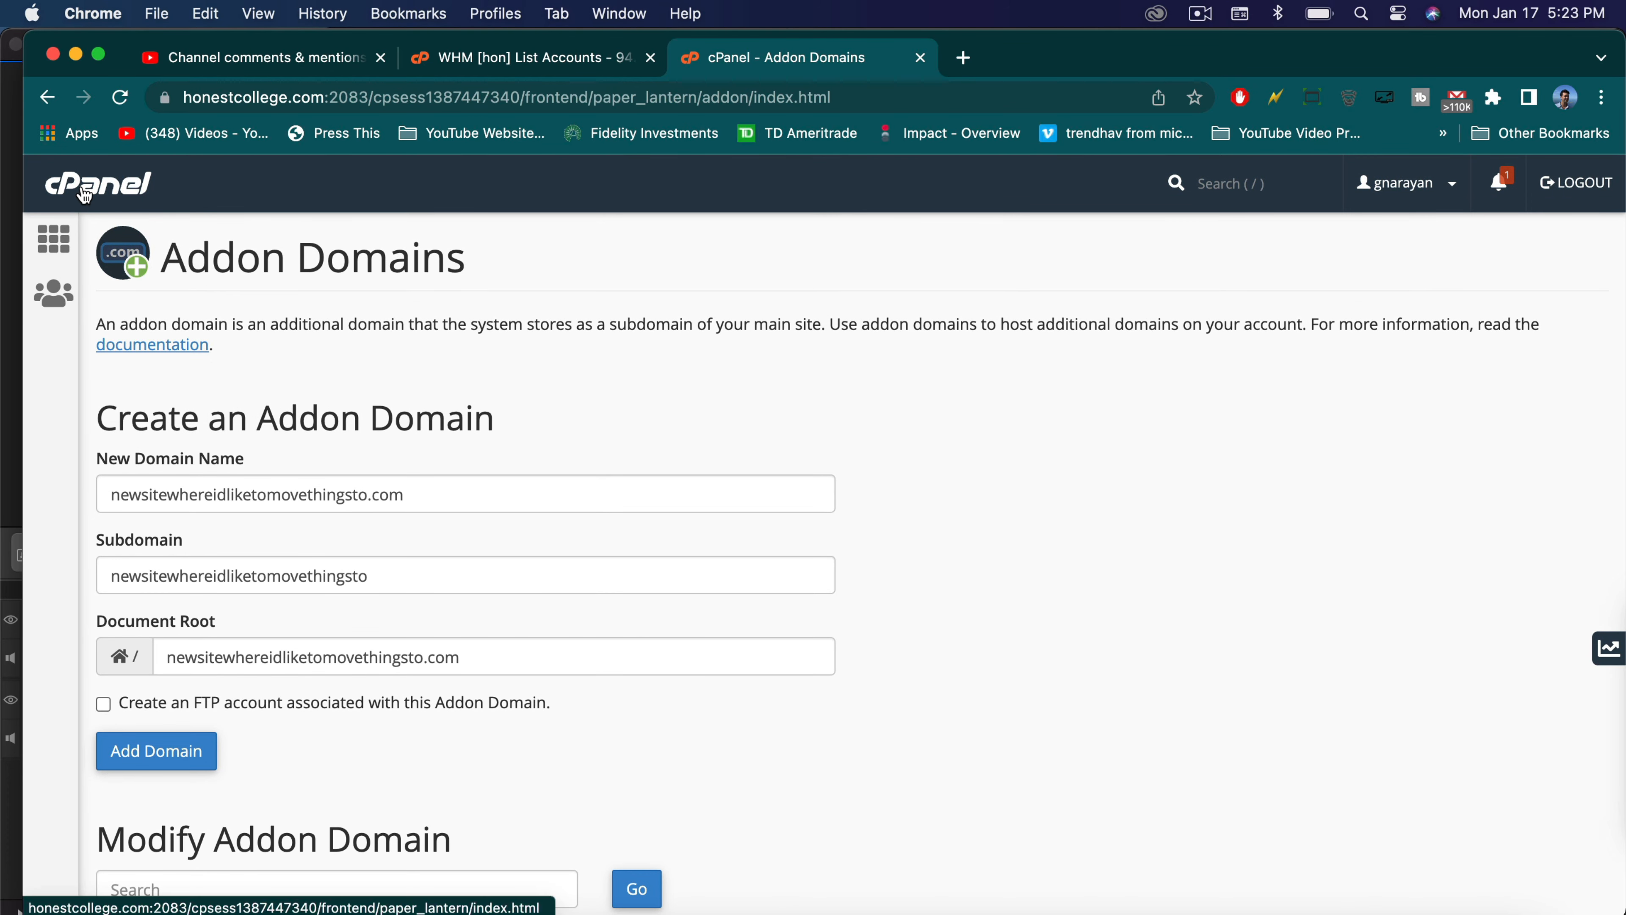
Step: Return to the cPanel home page, search it for "quick" and open QuickInstall
click(84, 194)
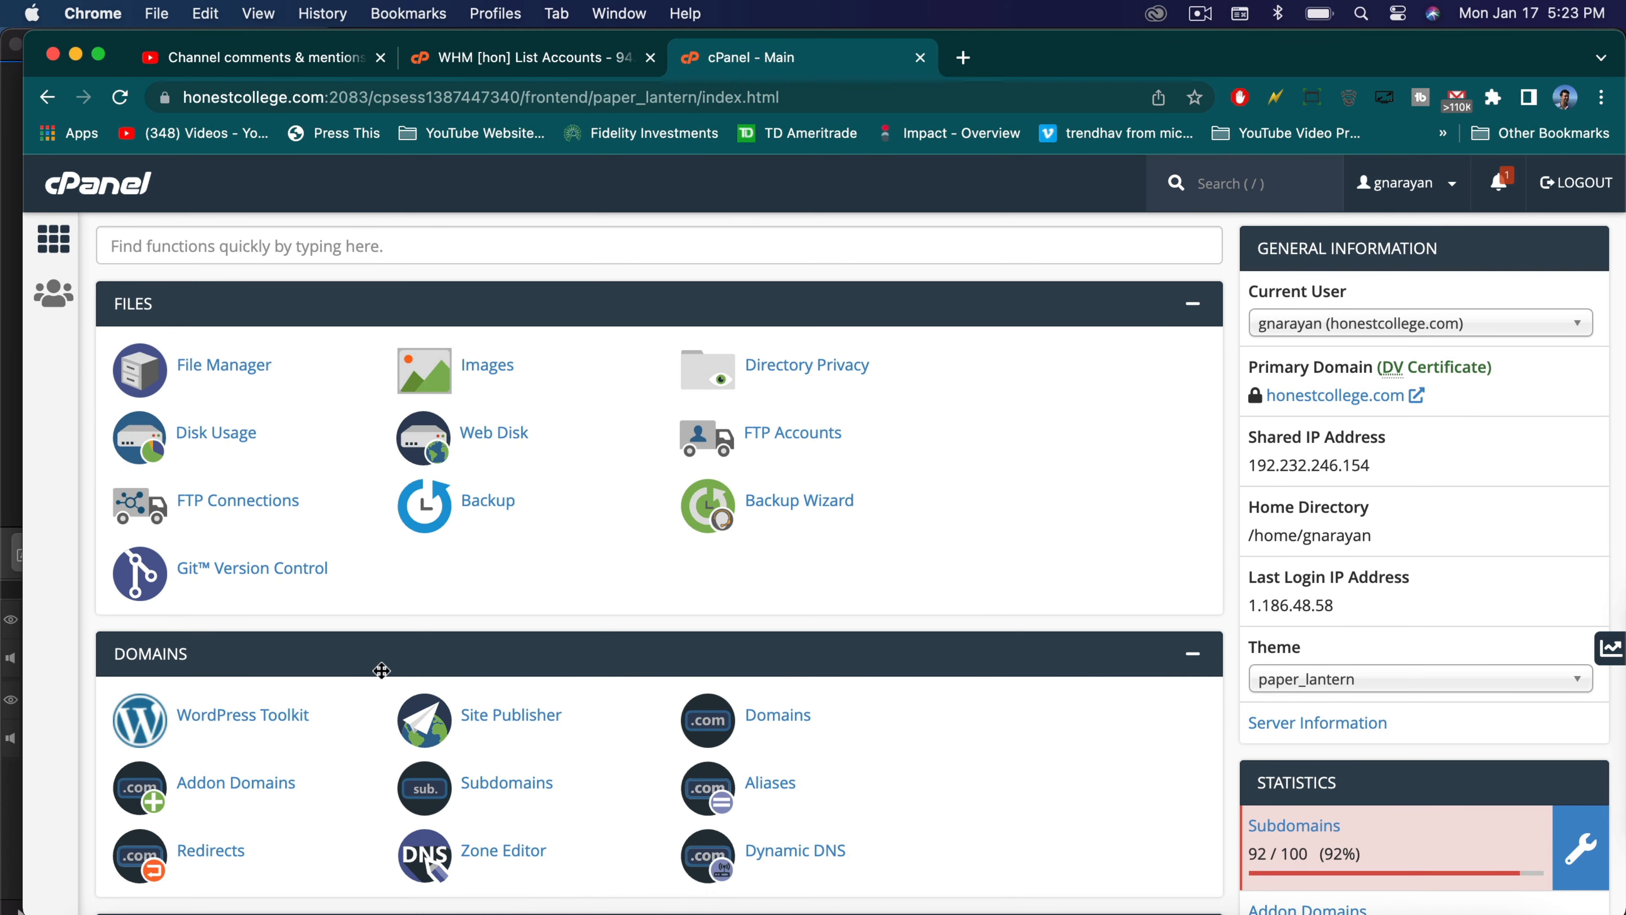
key(super+f)
text(quui)
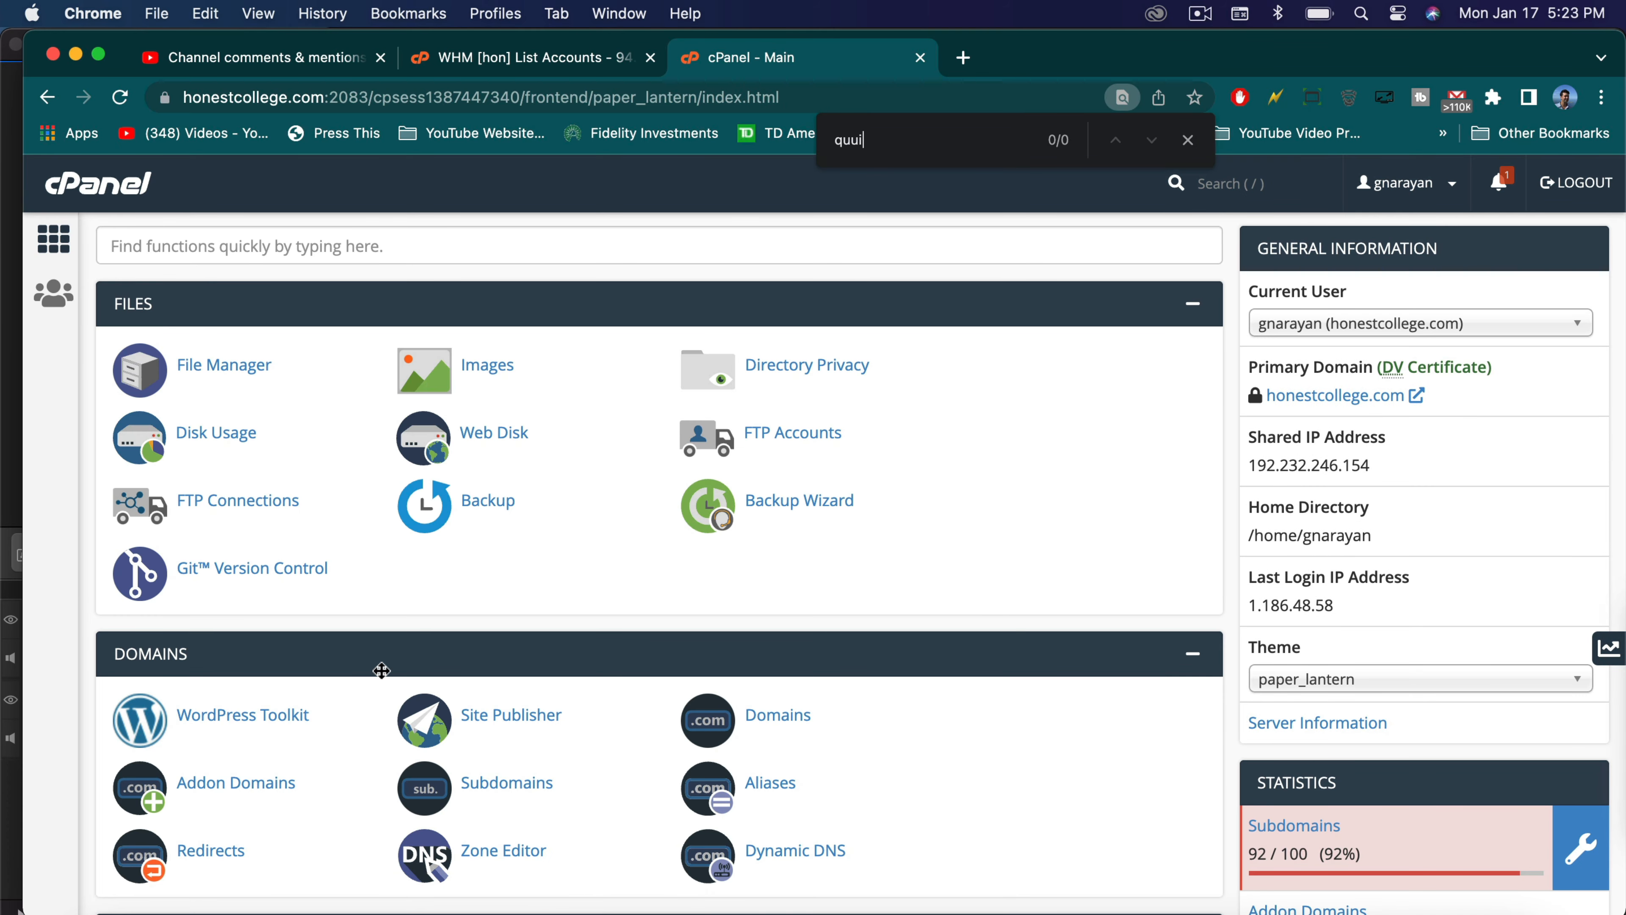
key(BackSpace)
key(BackSpace)
text(ick)
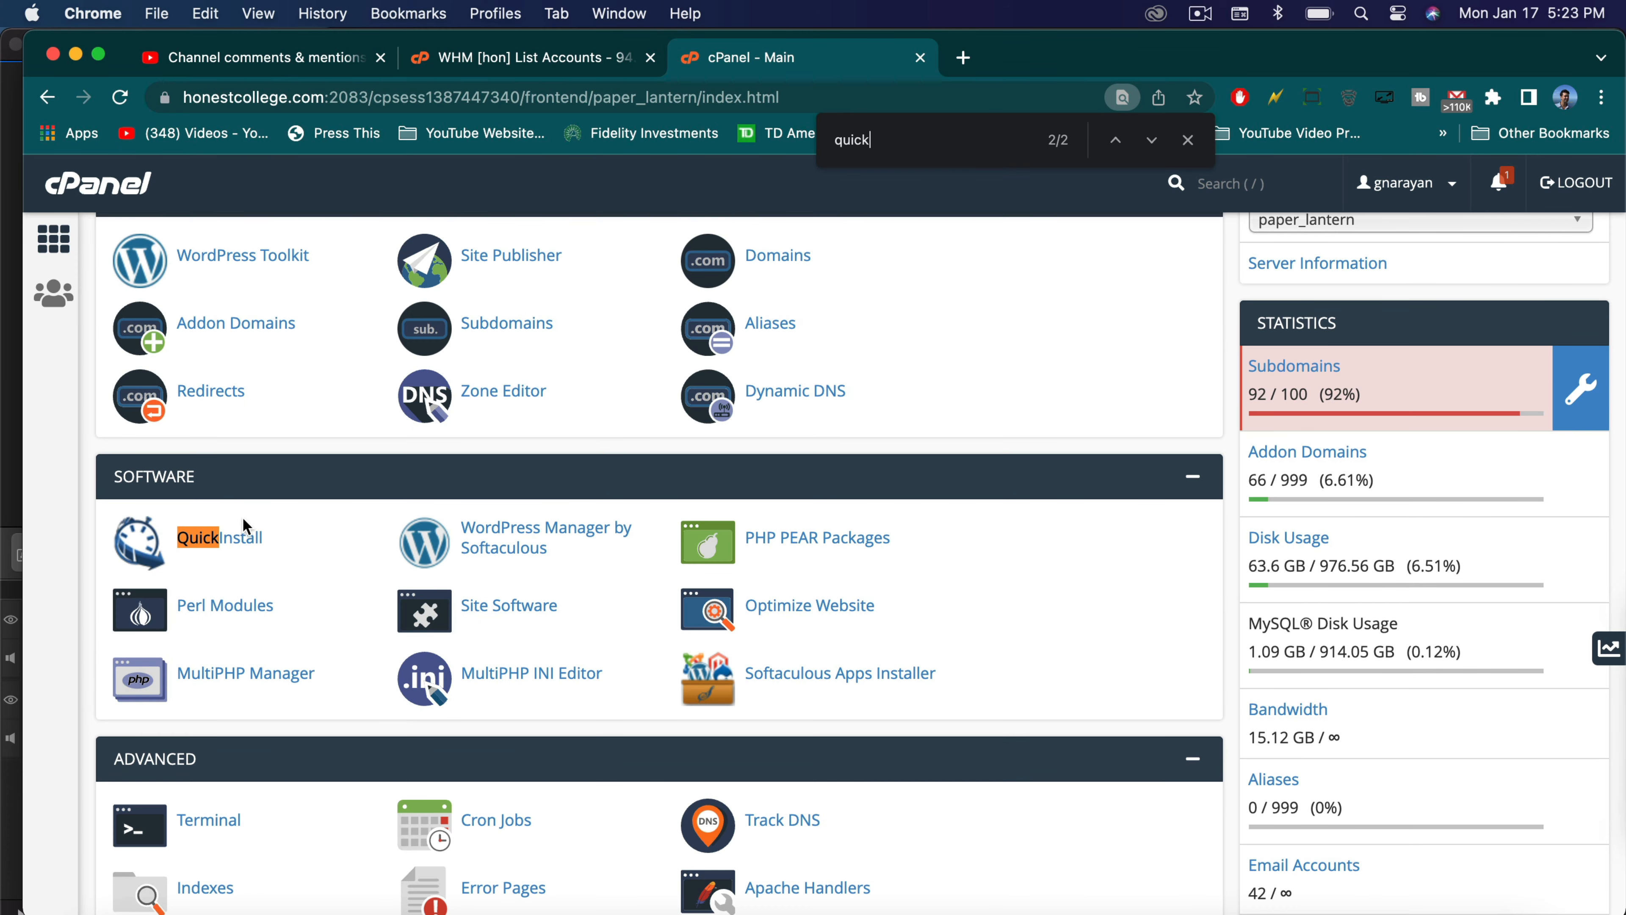
click(234, 540)
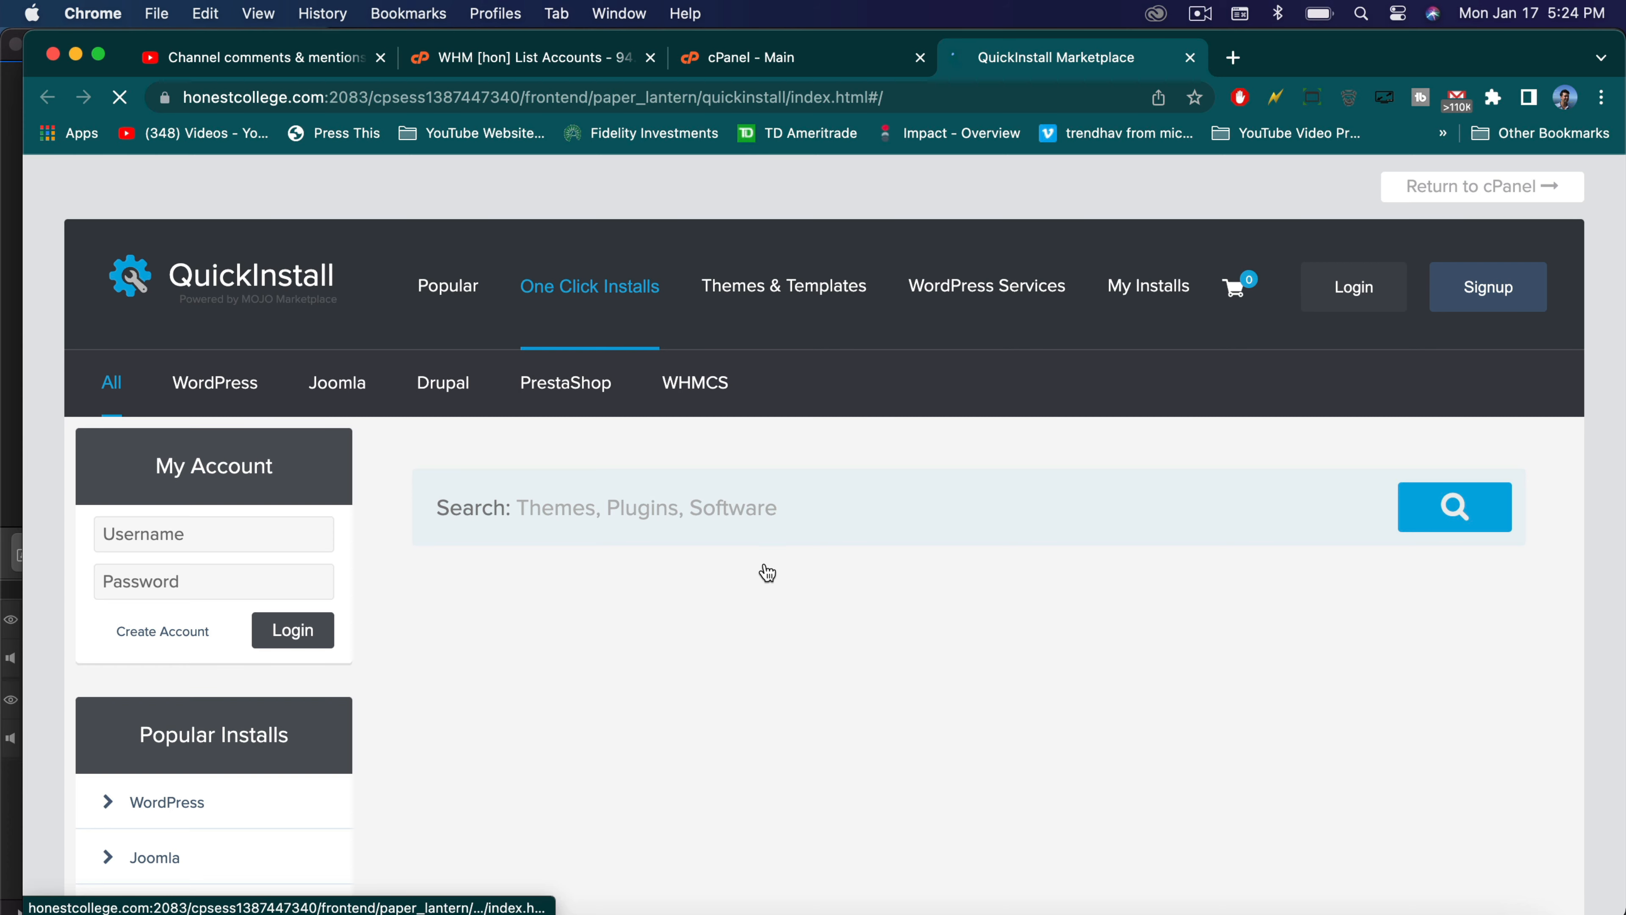
Step: Select WordPress in QuickInstall and bring up its free installation form
scroll(762, 574, down, 3)
click(247, 283)
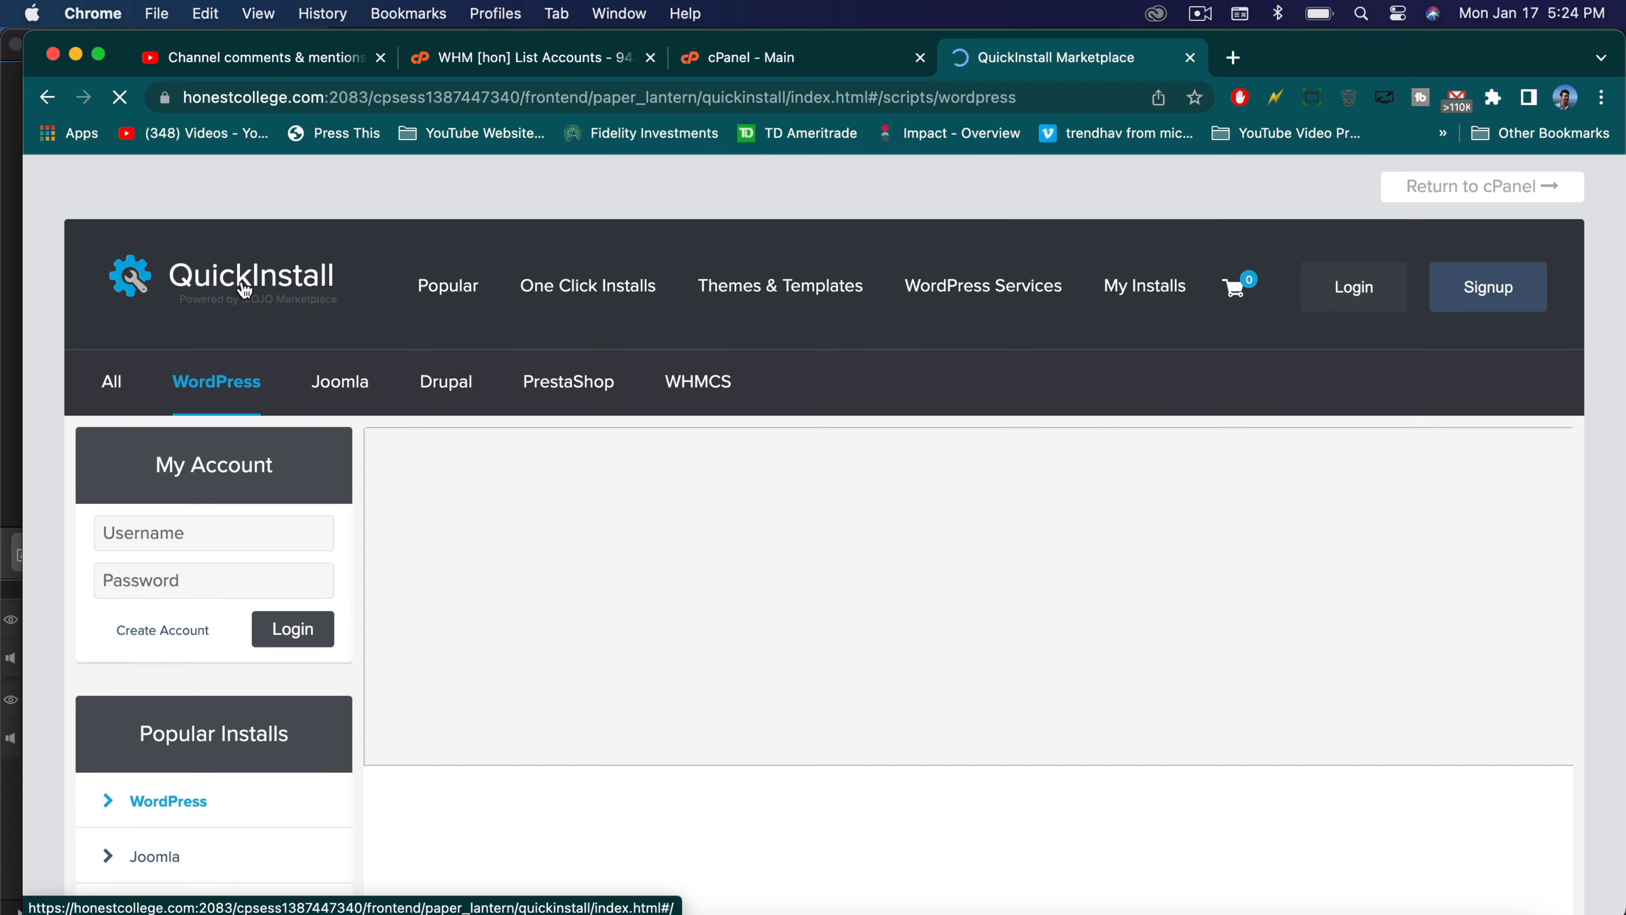
scroll(715, 632, down, 10)
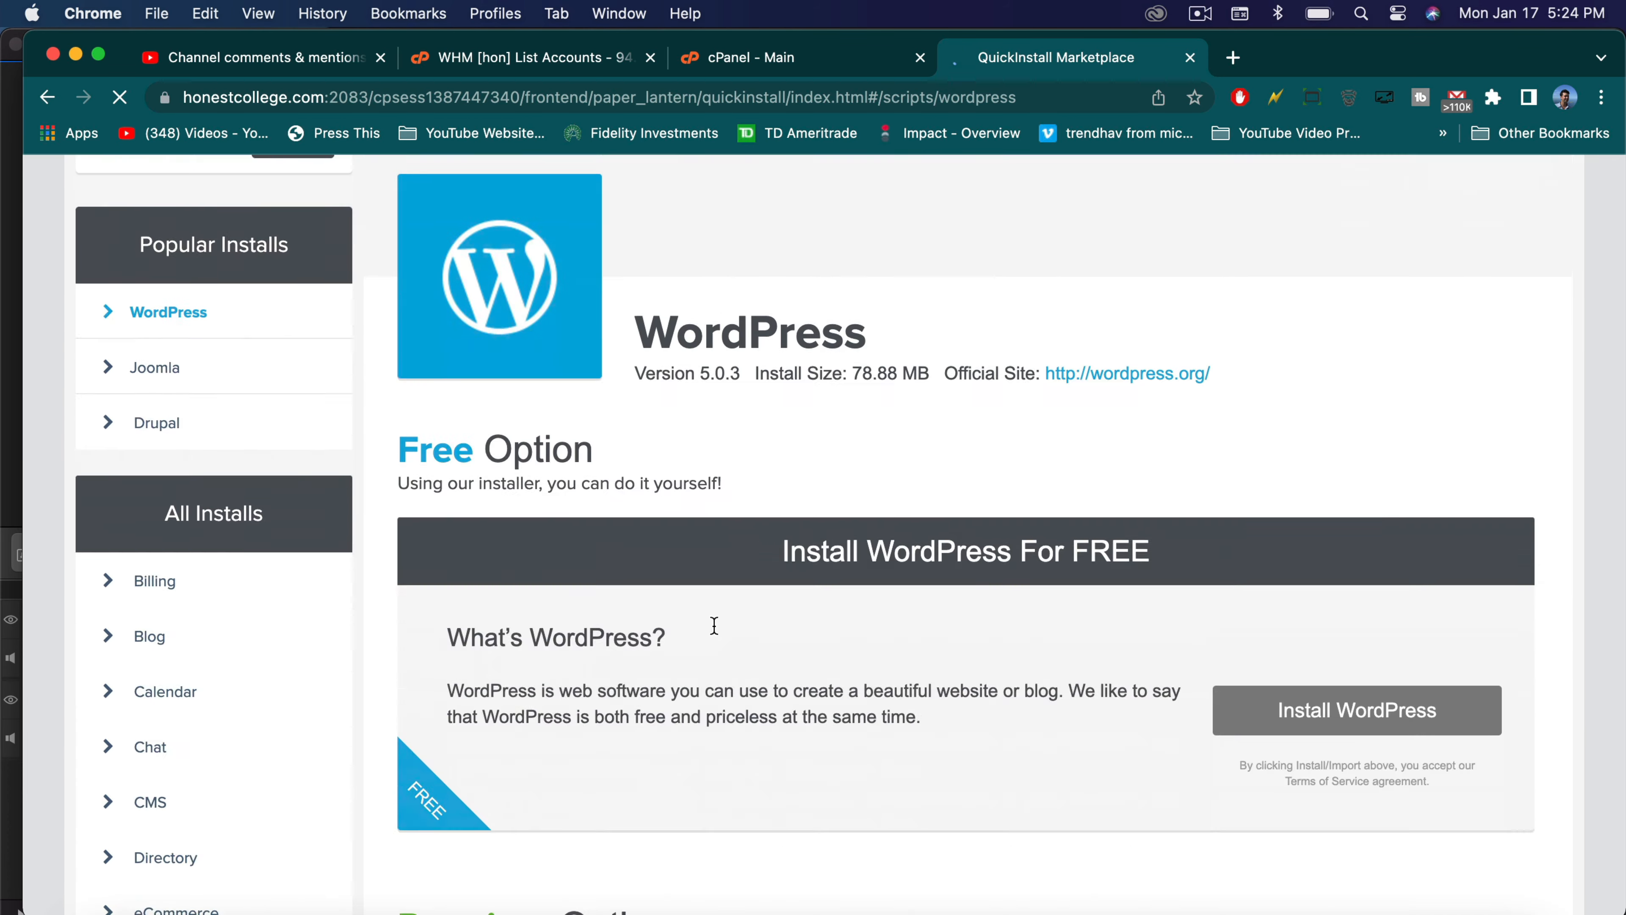
click(1326, 430)
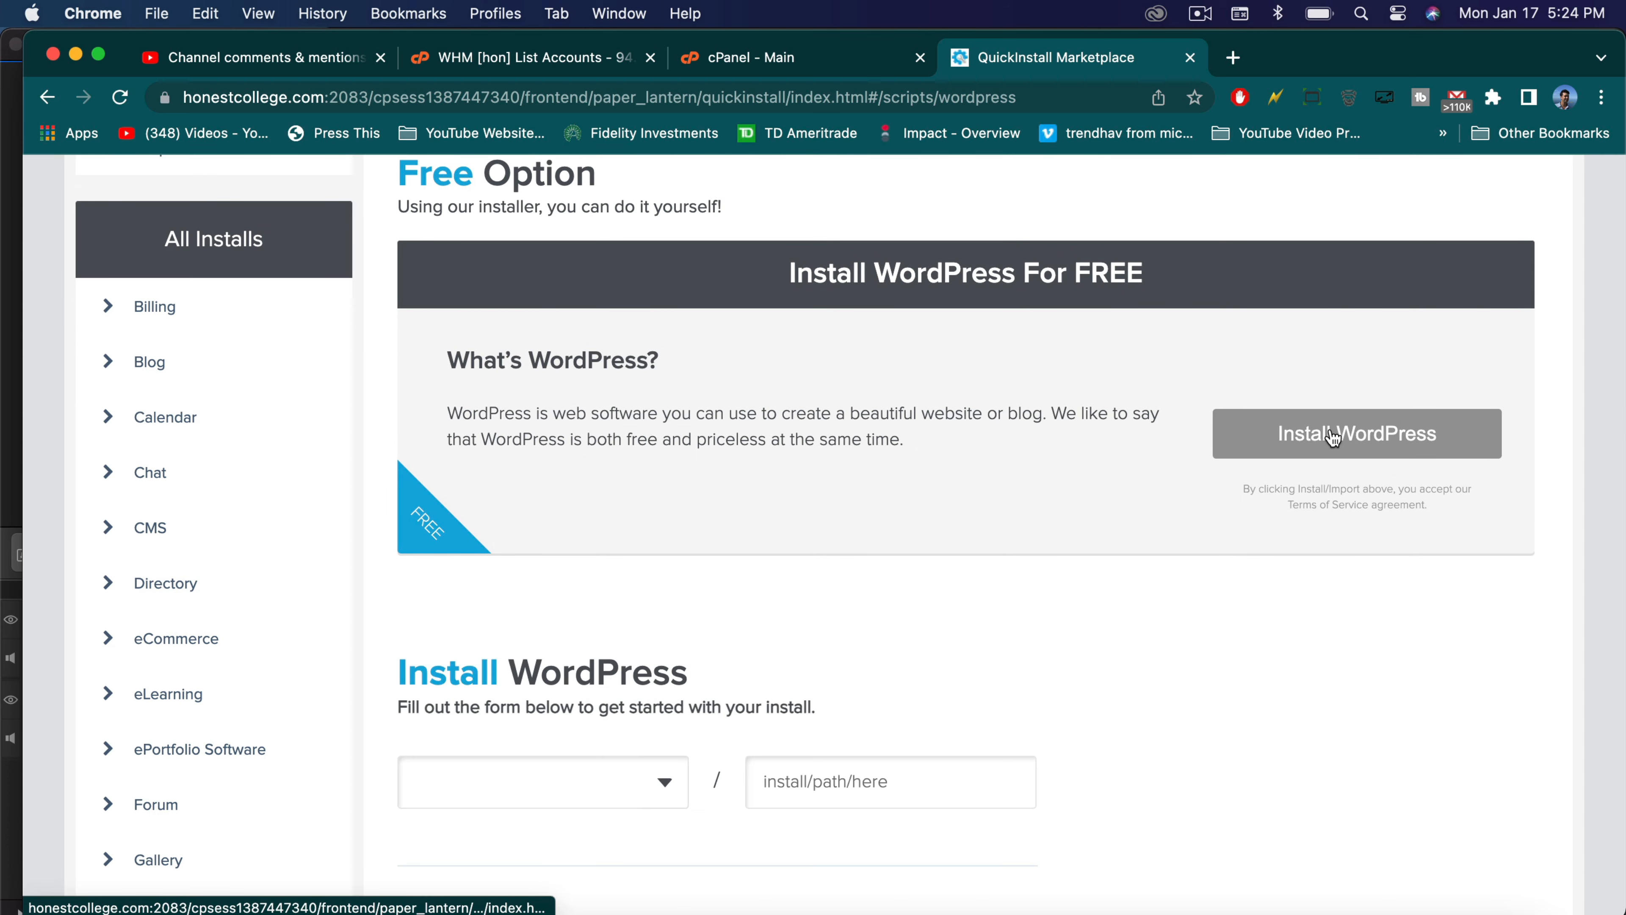
Step: Look through the domains available as the WordPress install location, then close the list without choosing one
click(663, 448)
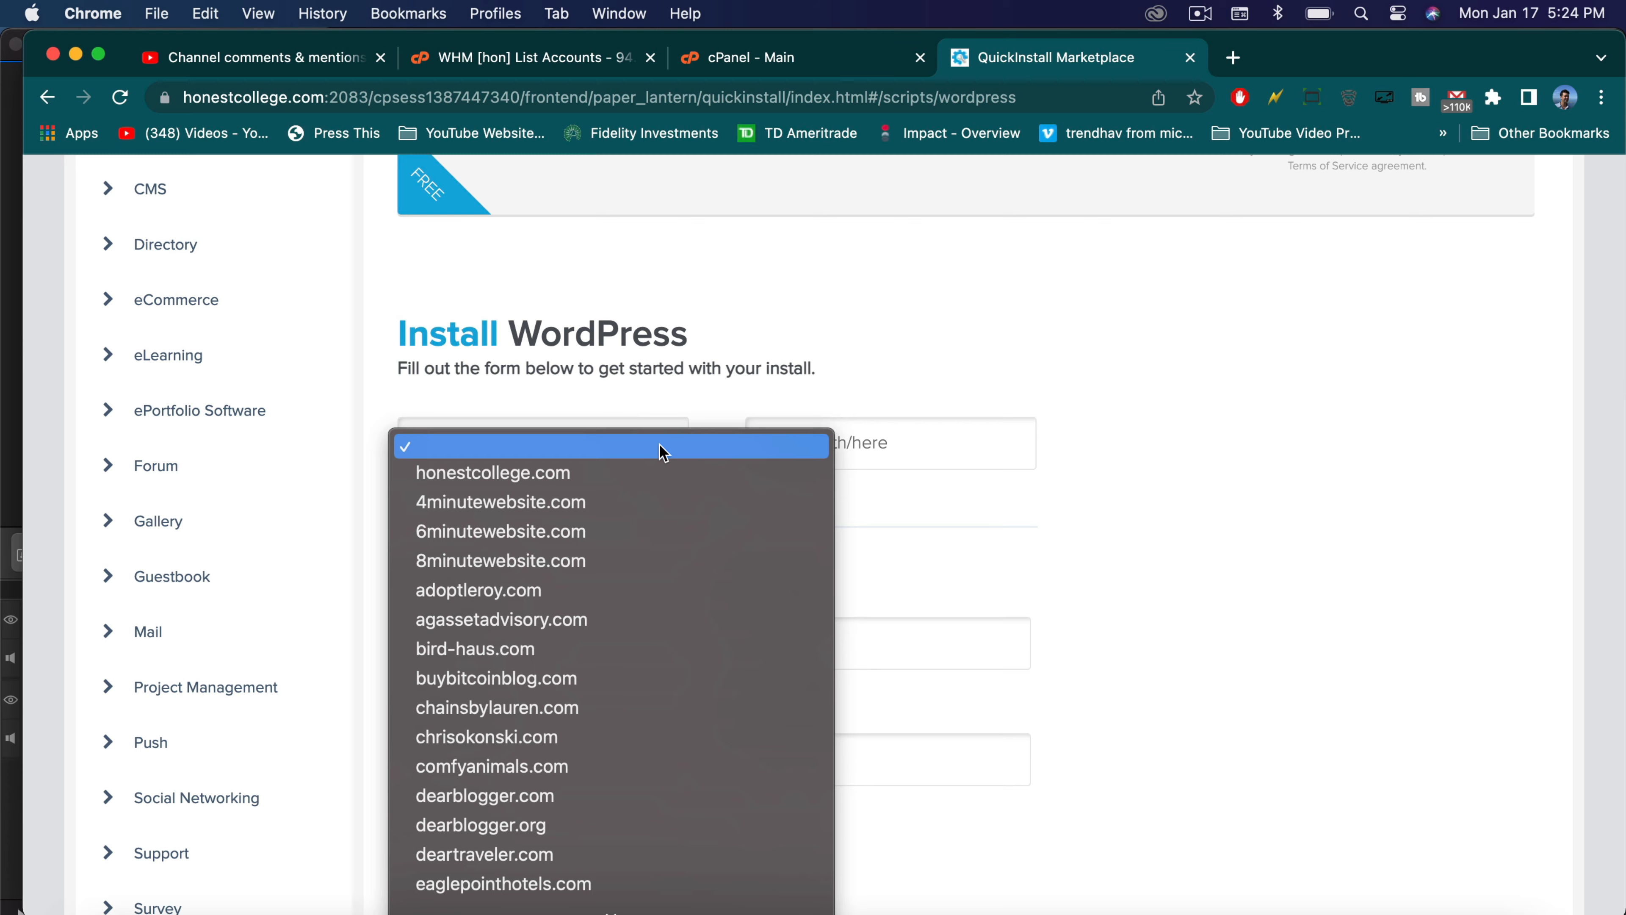
scroll(583, 717, down, 10)
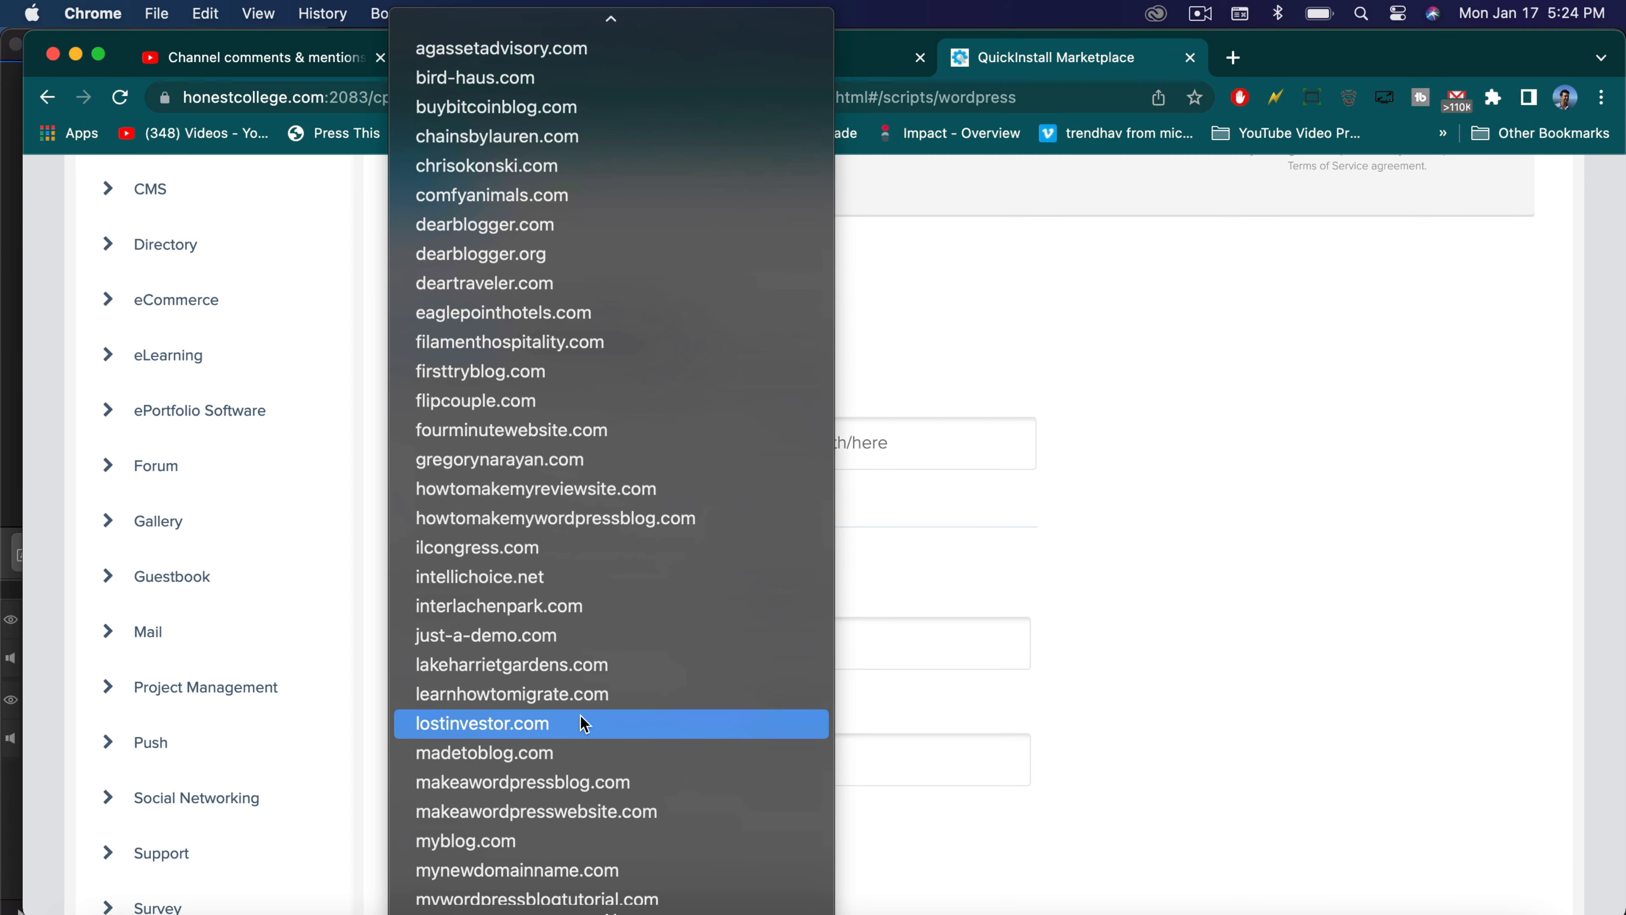
scroll(583, 723, down, 15)
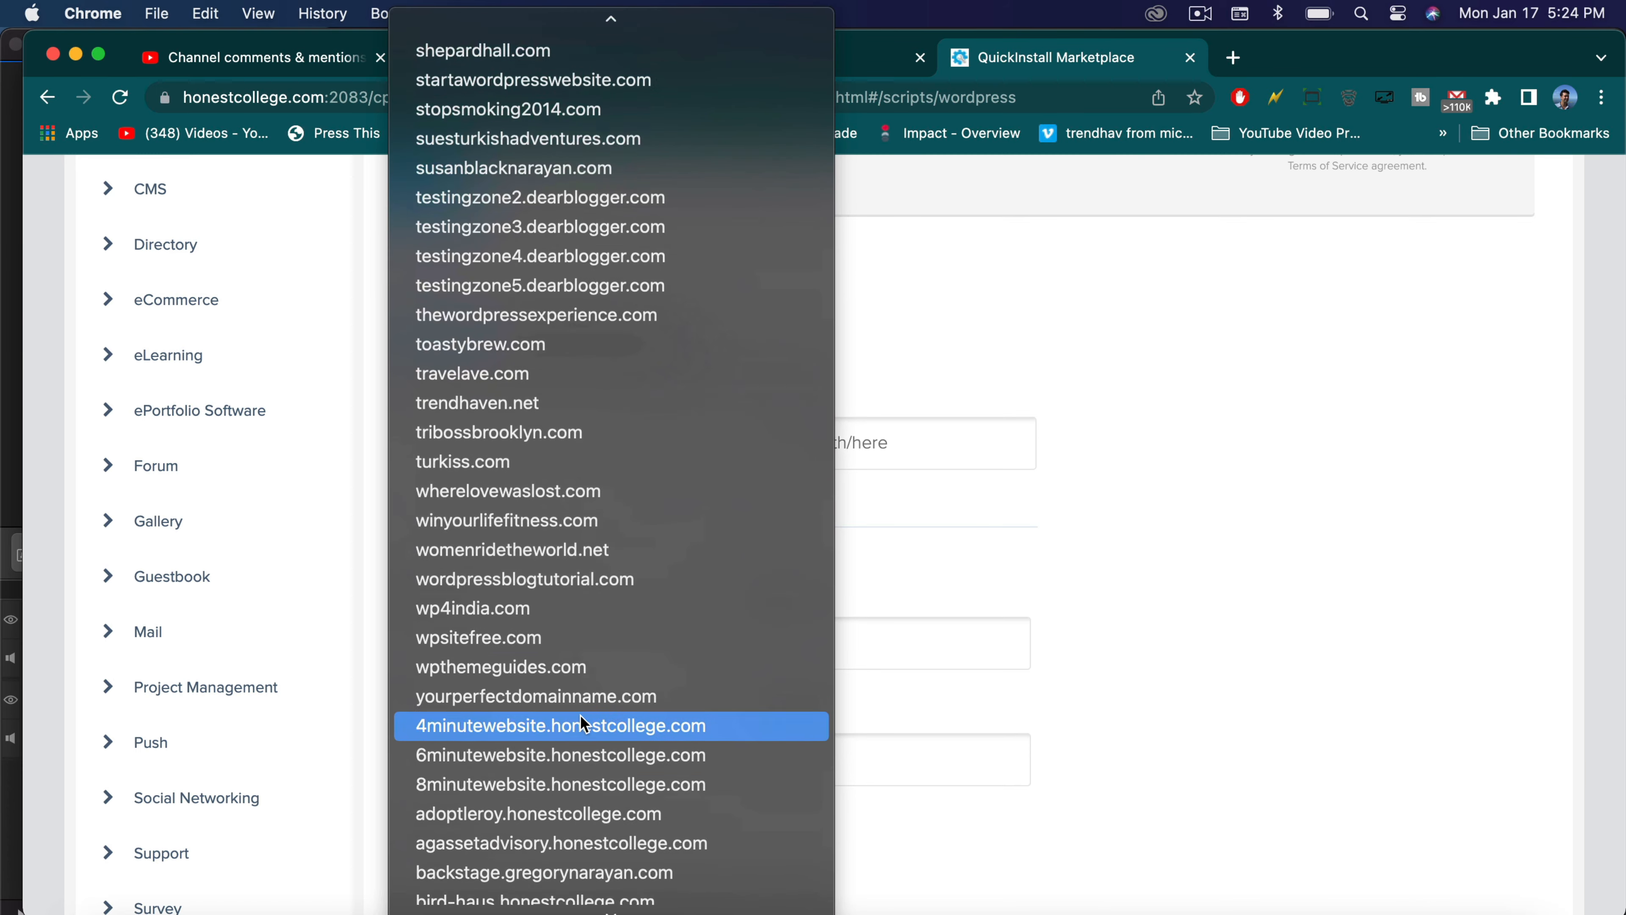
scroll(583, 722, down, 15)
scroll(580, 714, down, 15)
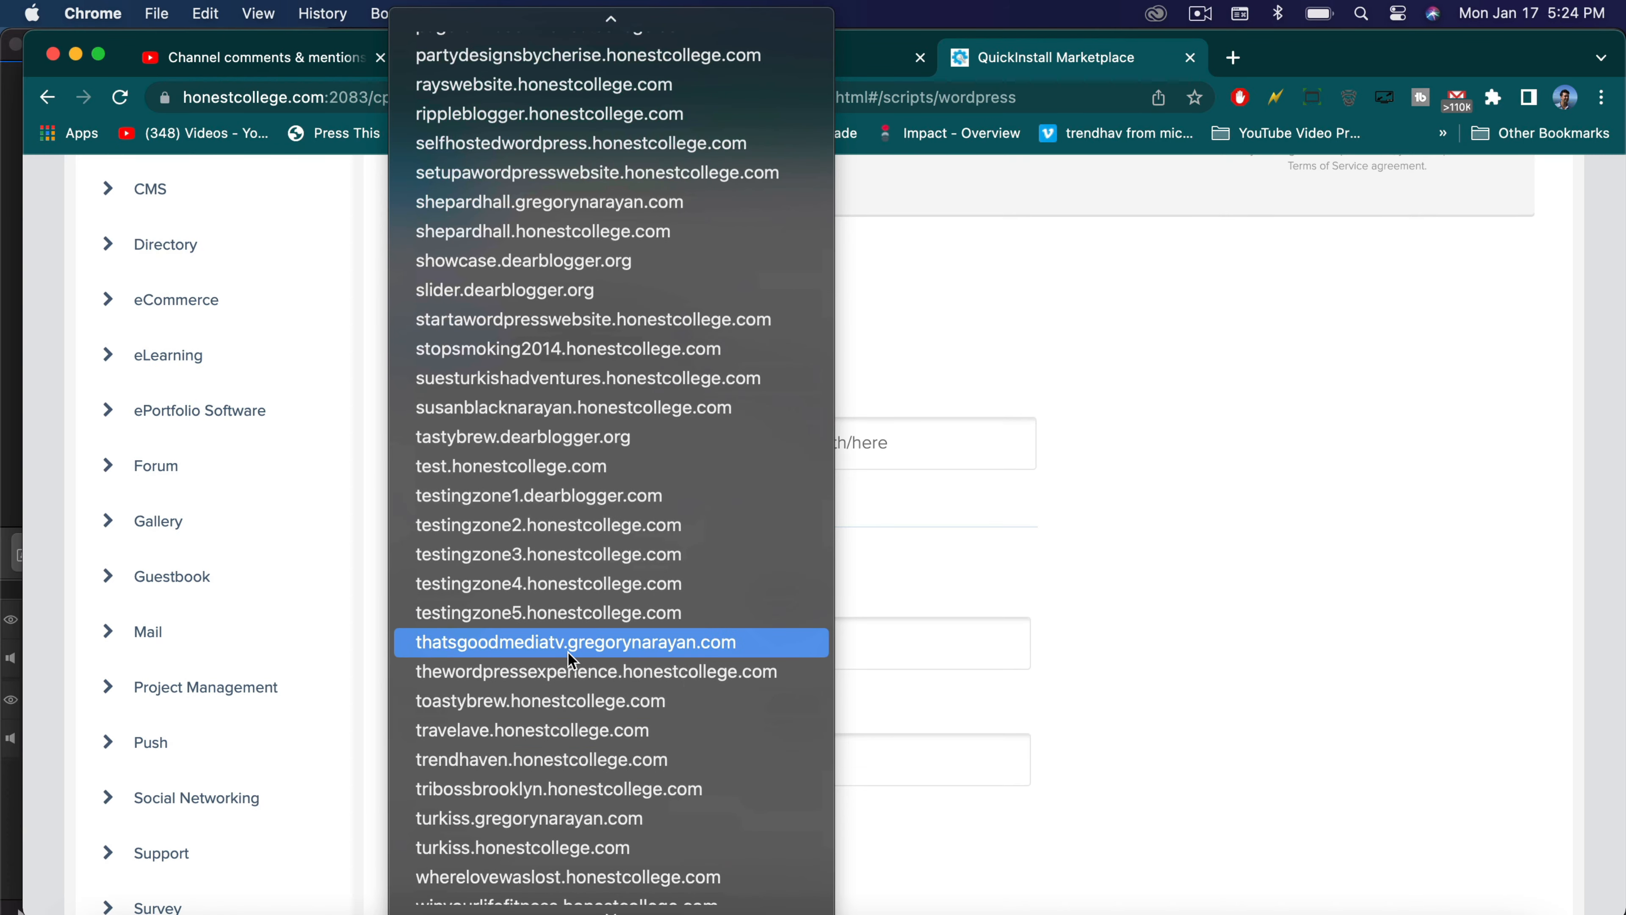
scroll(568, 651, up, 20)
click(1065, 626)
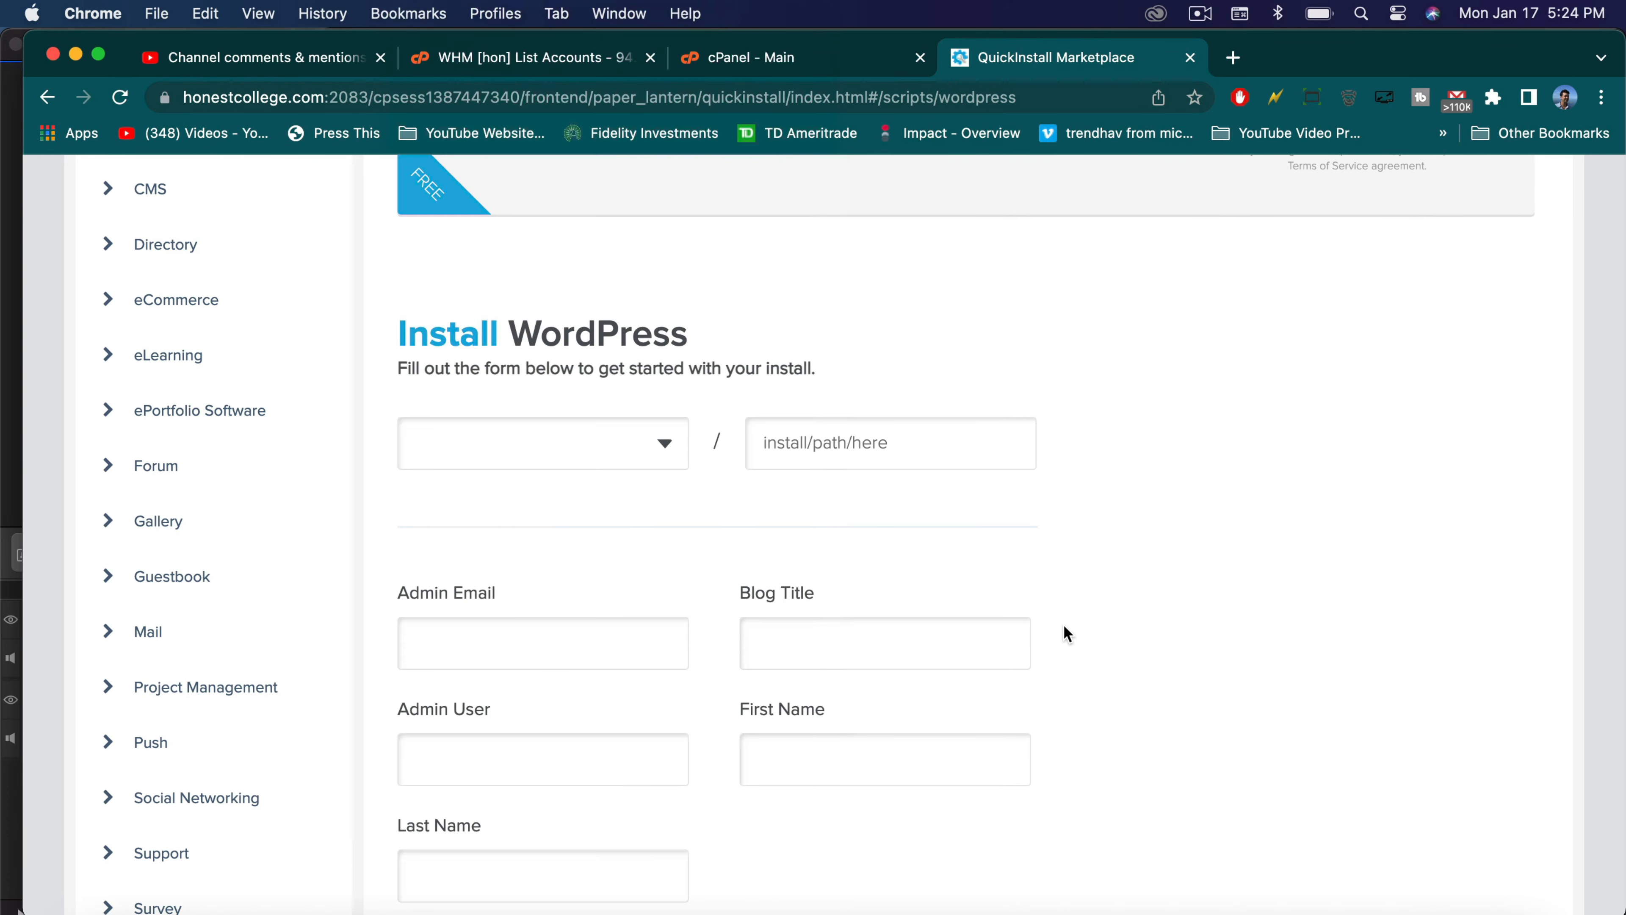
Step: Load gregnarayan.com in a new browser tab and open the site's WordPress dashboard
scroll(829, 541, up, 15)
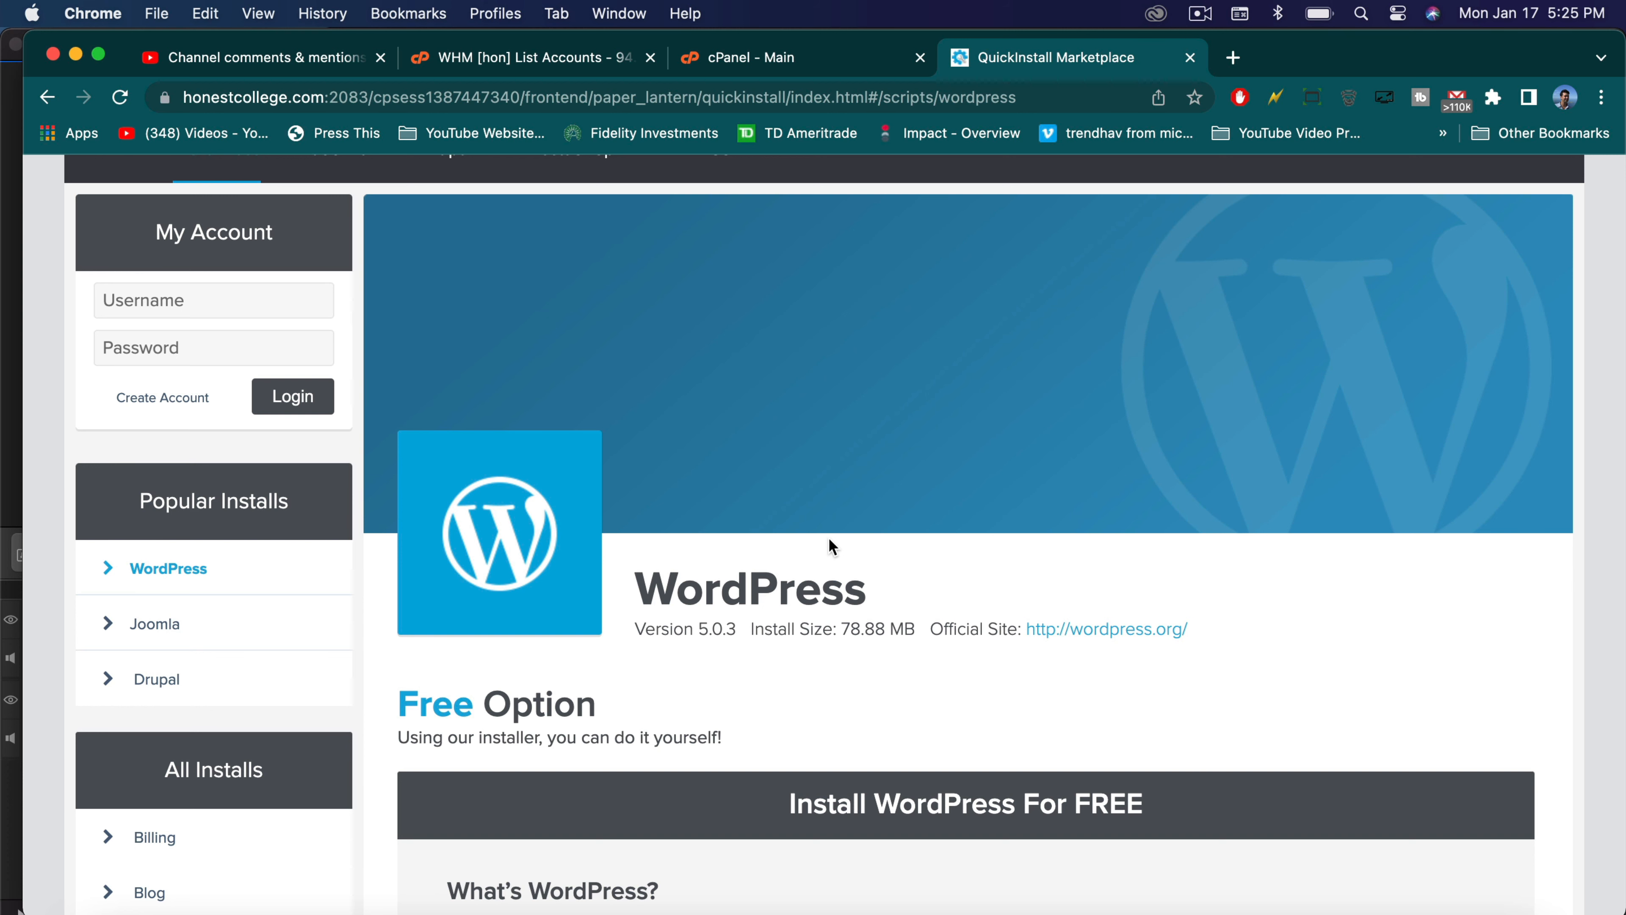
scroll(842, 551, up, 4)
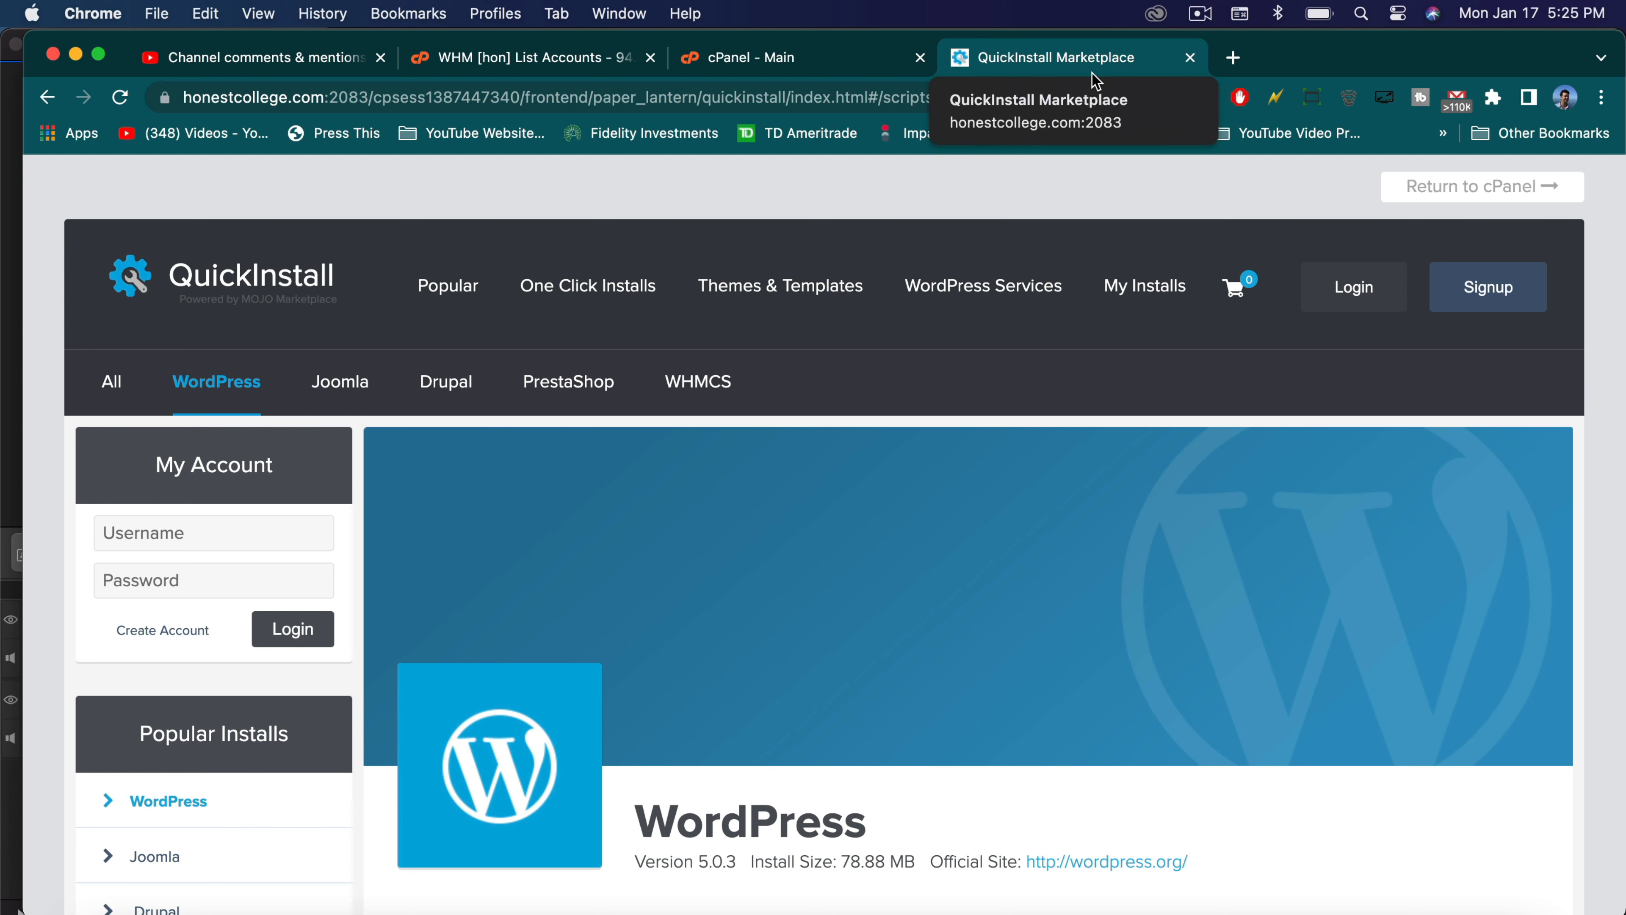
click(1232, 58)
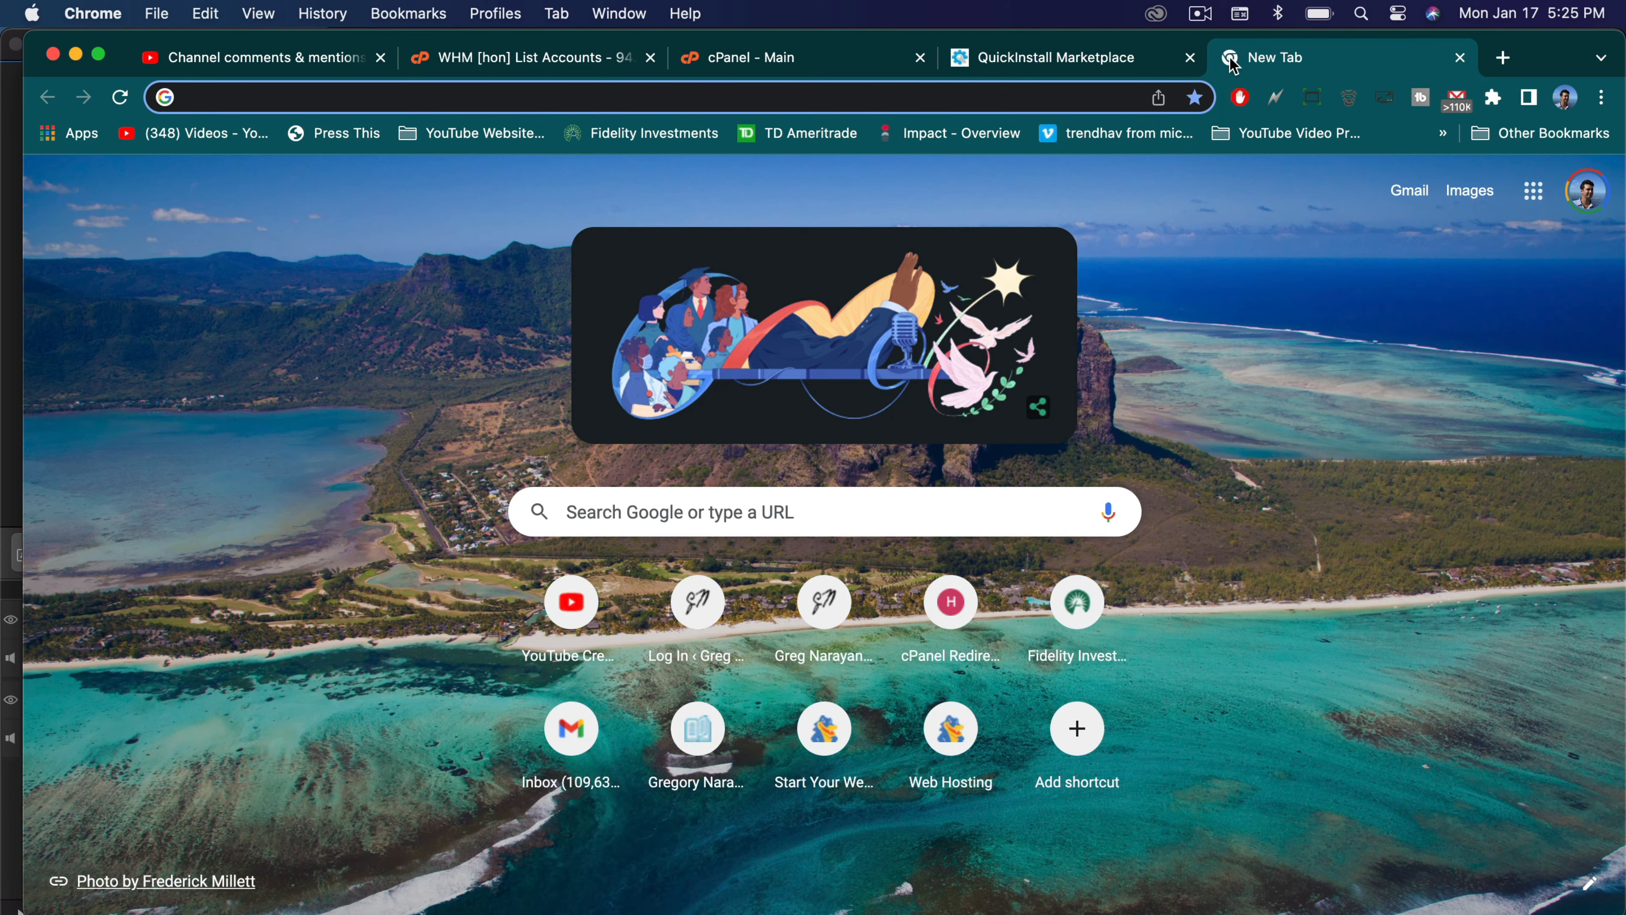
text(gregnarayan.com)
key(Return)
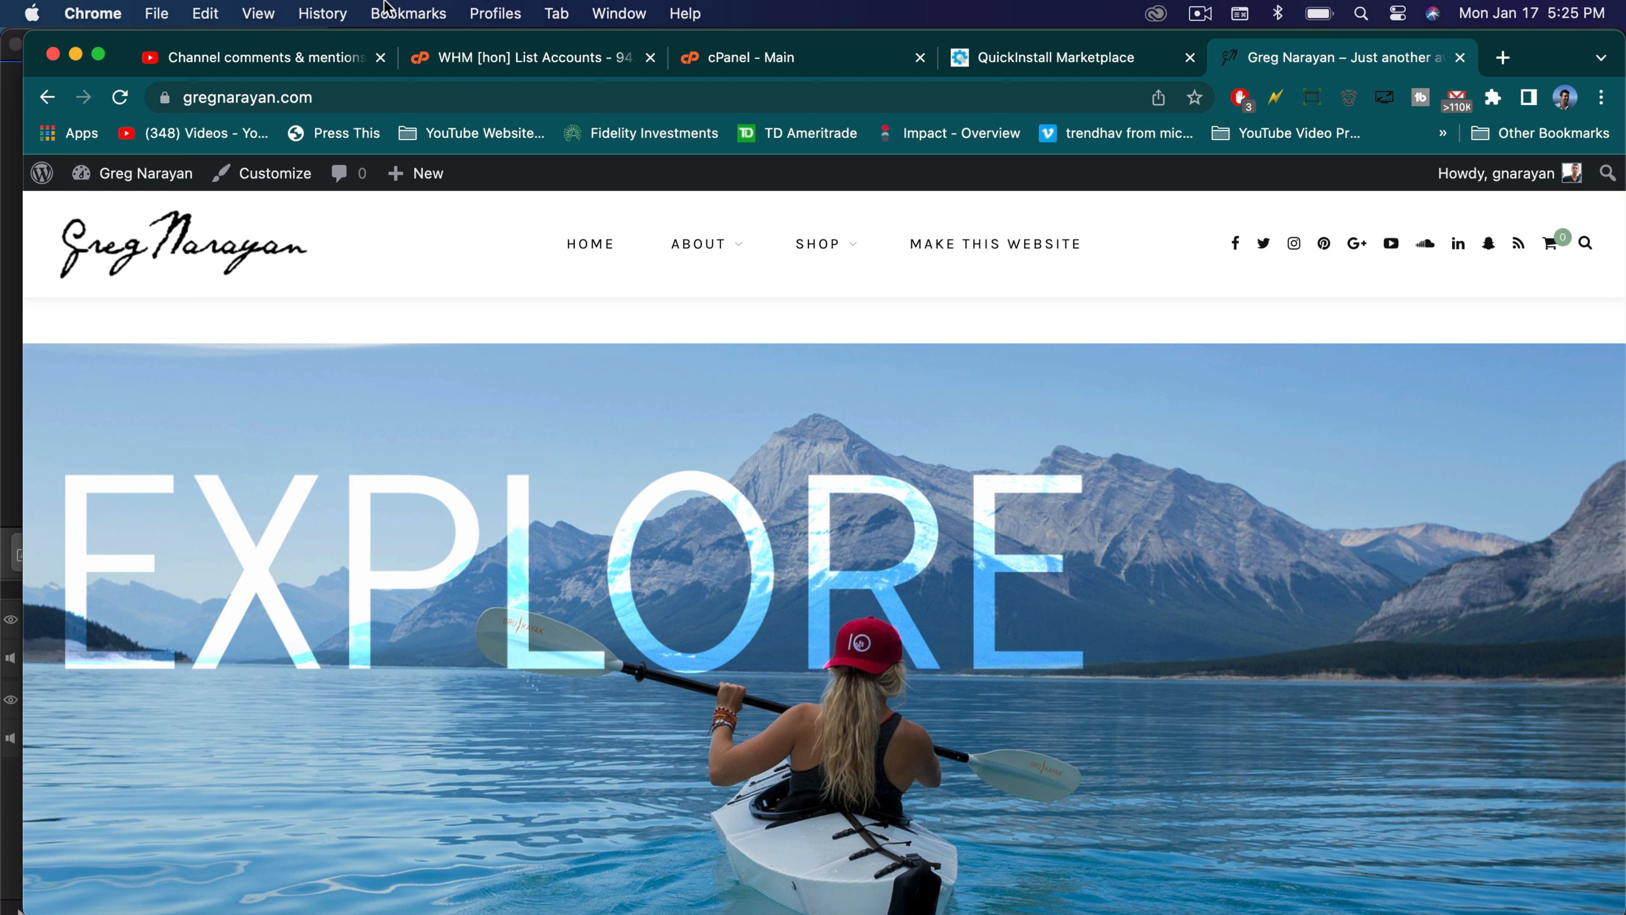
click(151, 182)
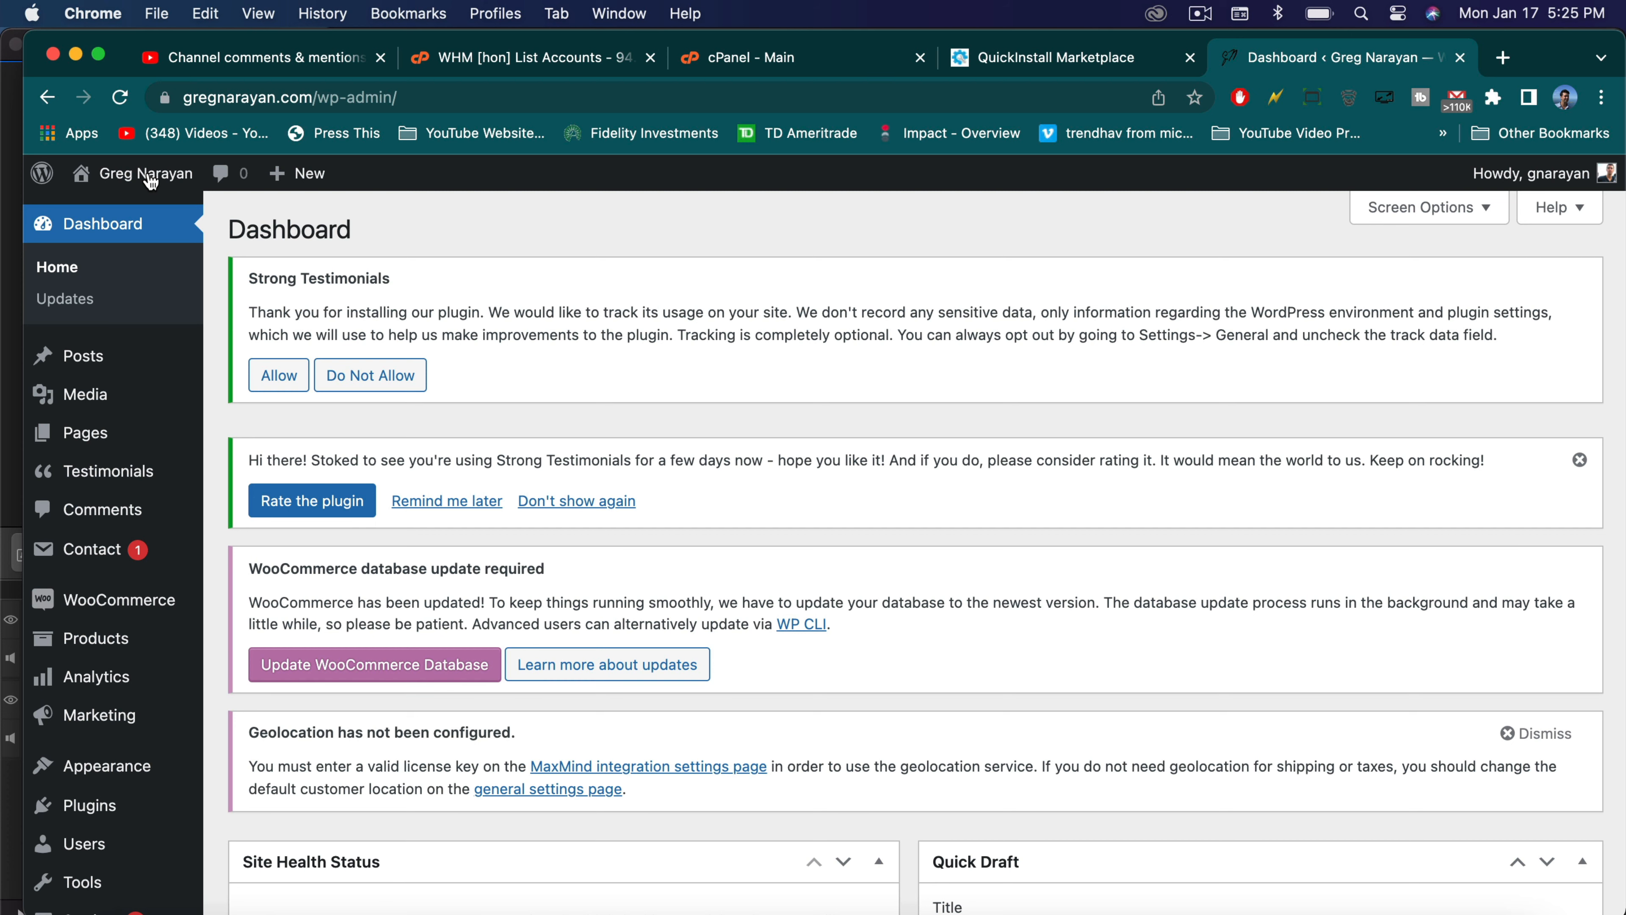
Step: Search for new WordPress plugins with the keyword "wp all in one migration" and review the results
click(115, 805)
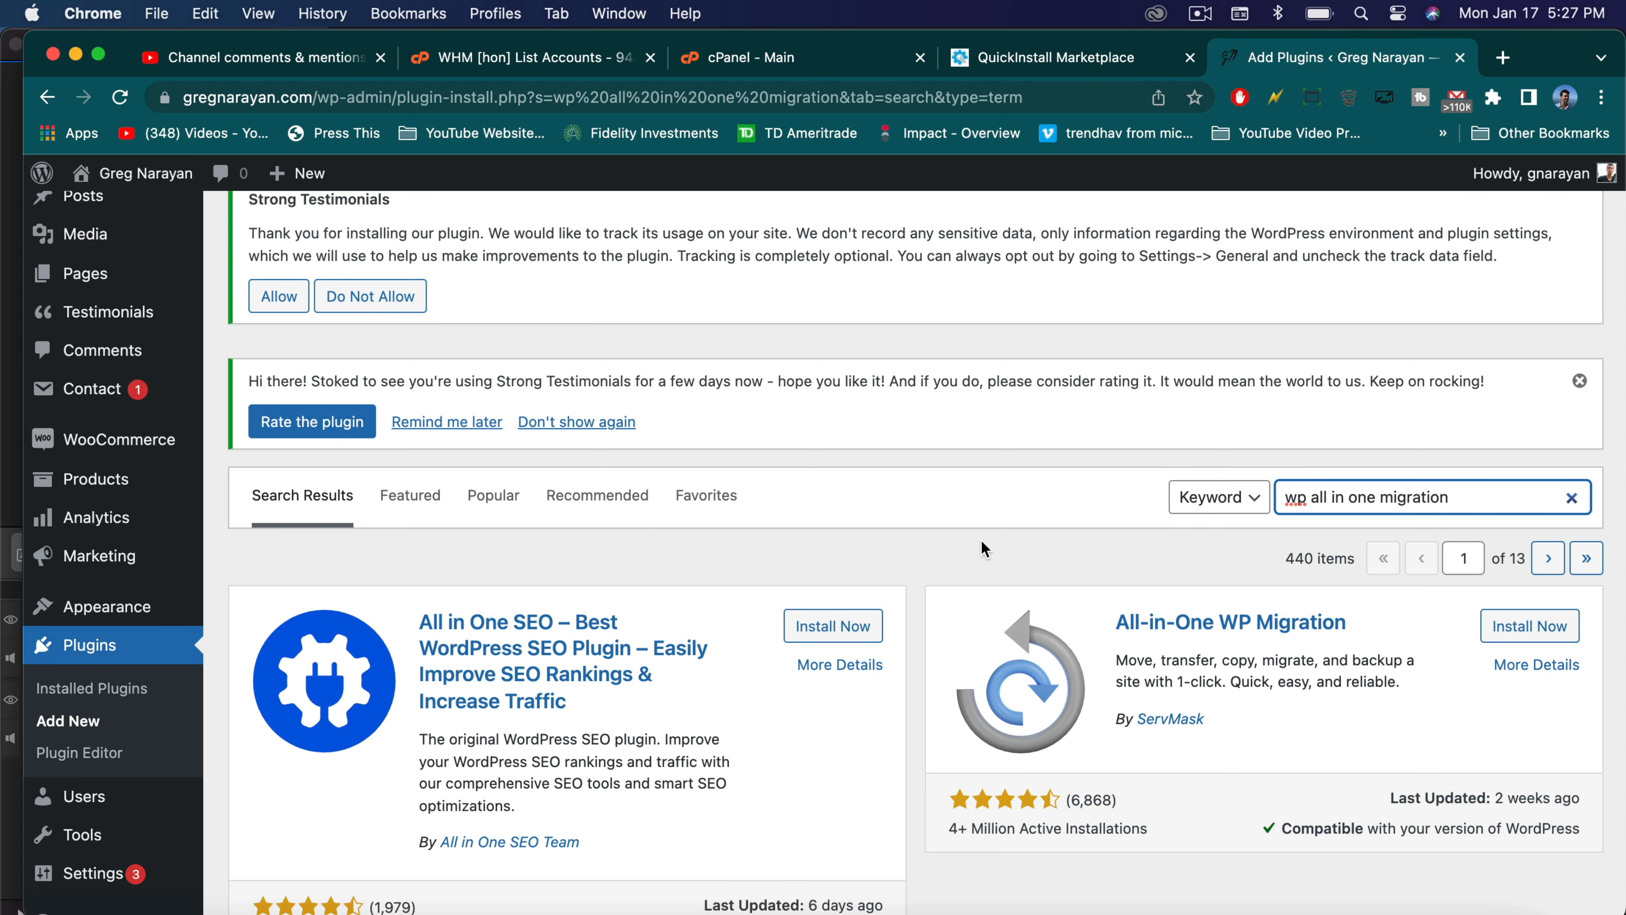
scroll(981, 541, up, 2)
scroll(921, 696, down, 5)
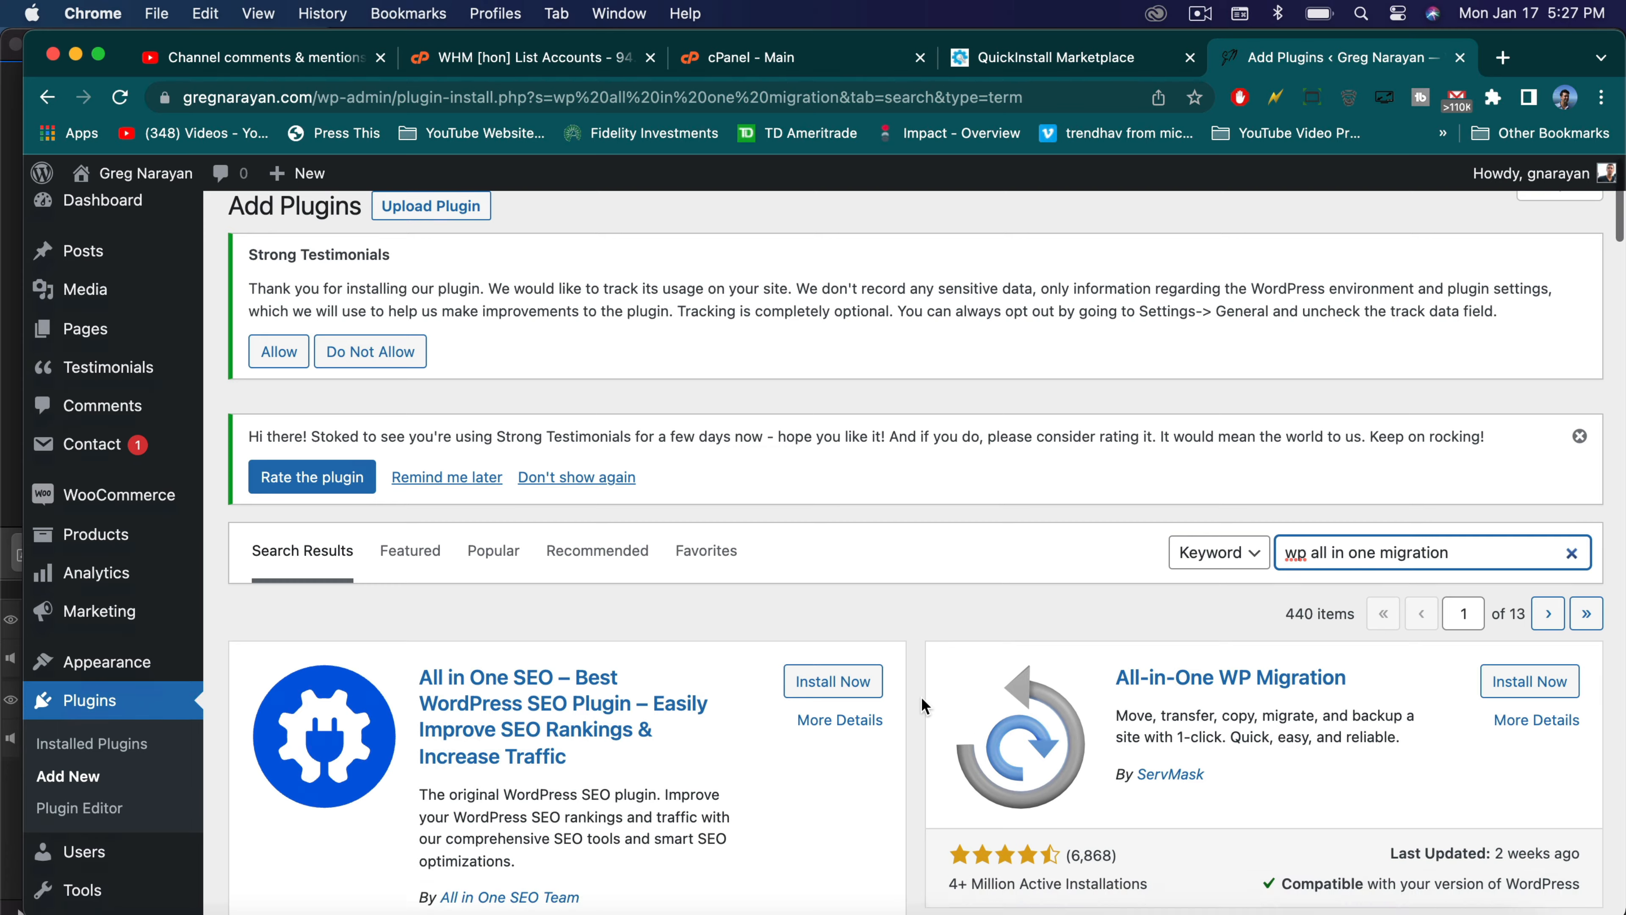
scroll(921, 696, up, 5)
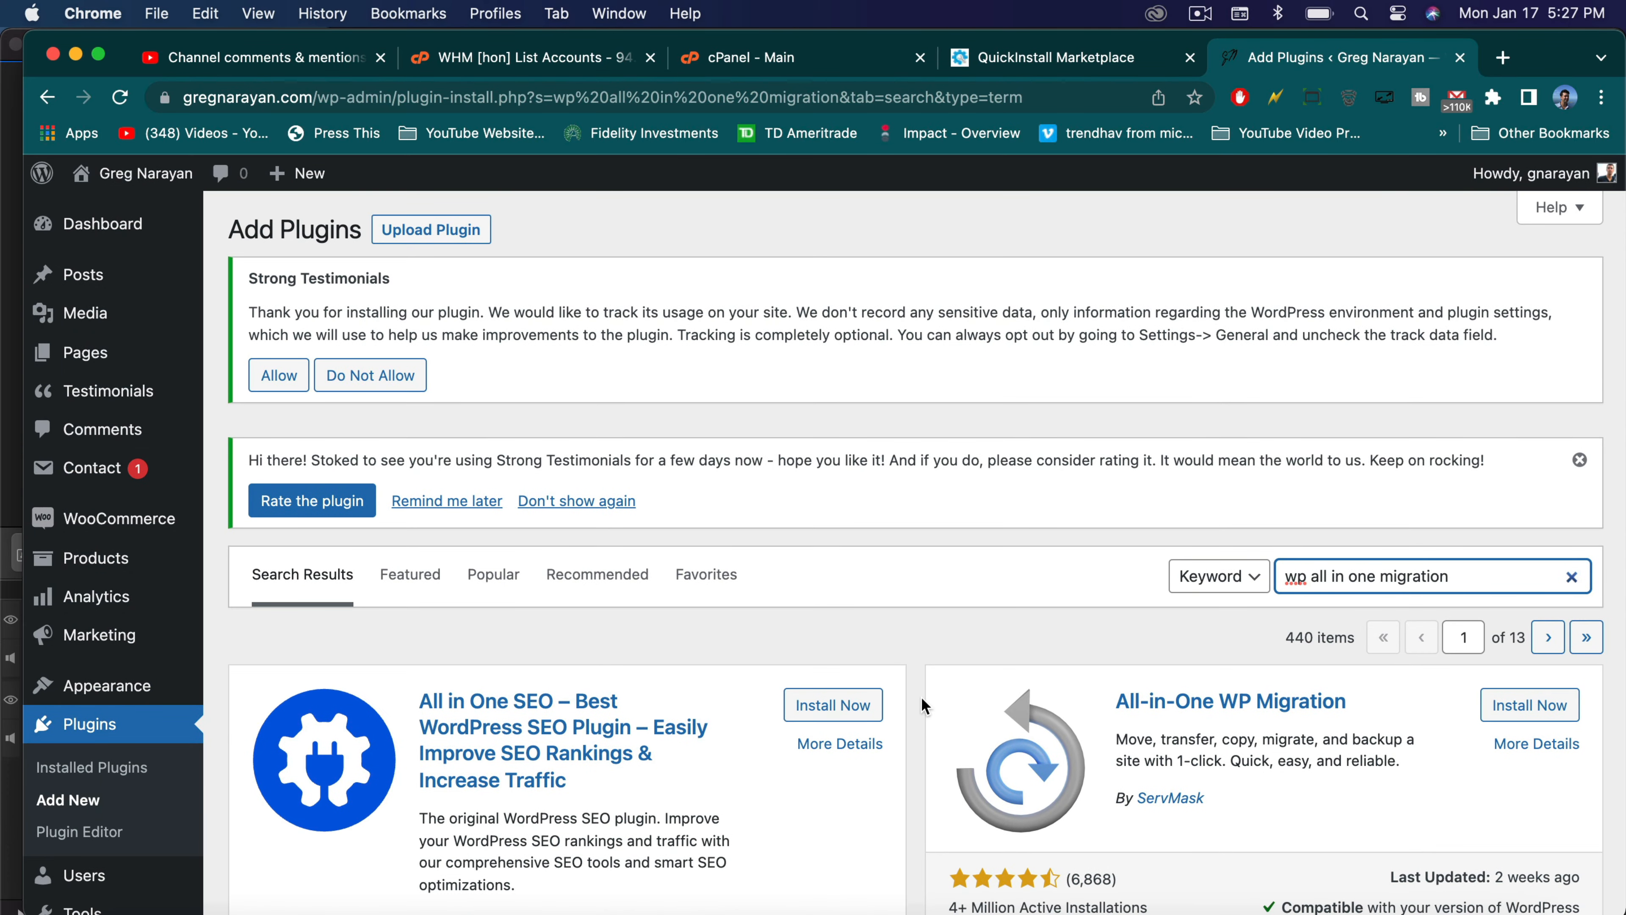